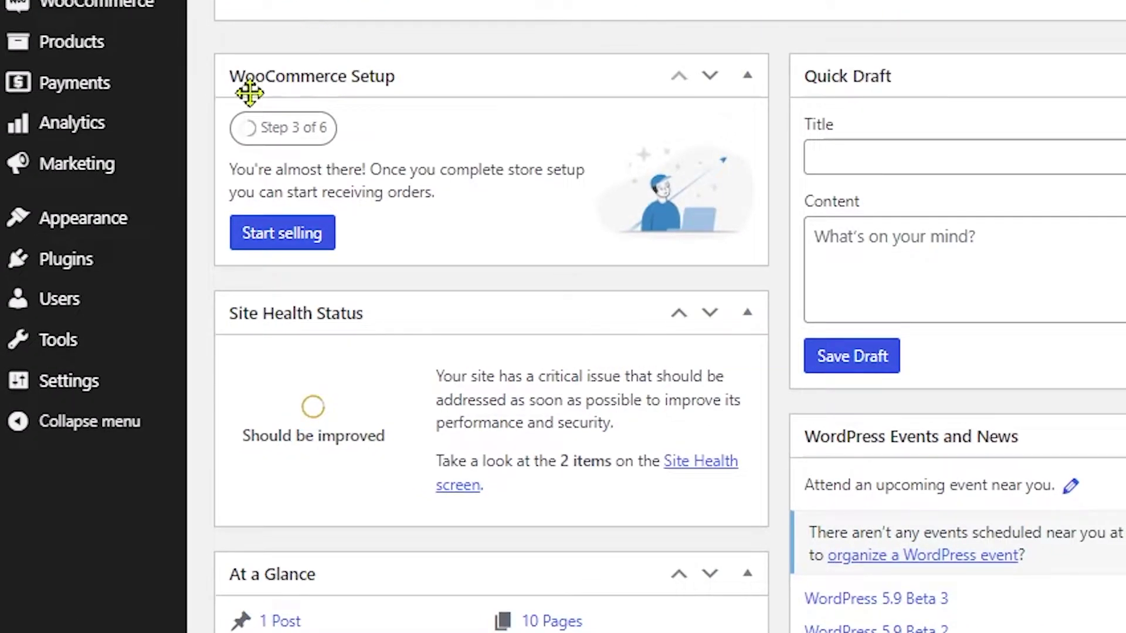
# - Upload, install and activate the plugin from the woocommerce-event-manager-addon-form-builder zip file
pyautogui.moveTo(128, 281)
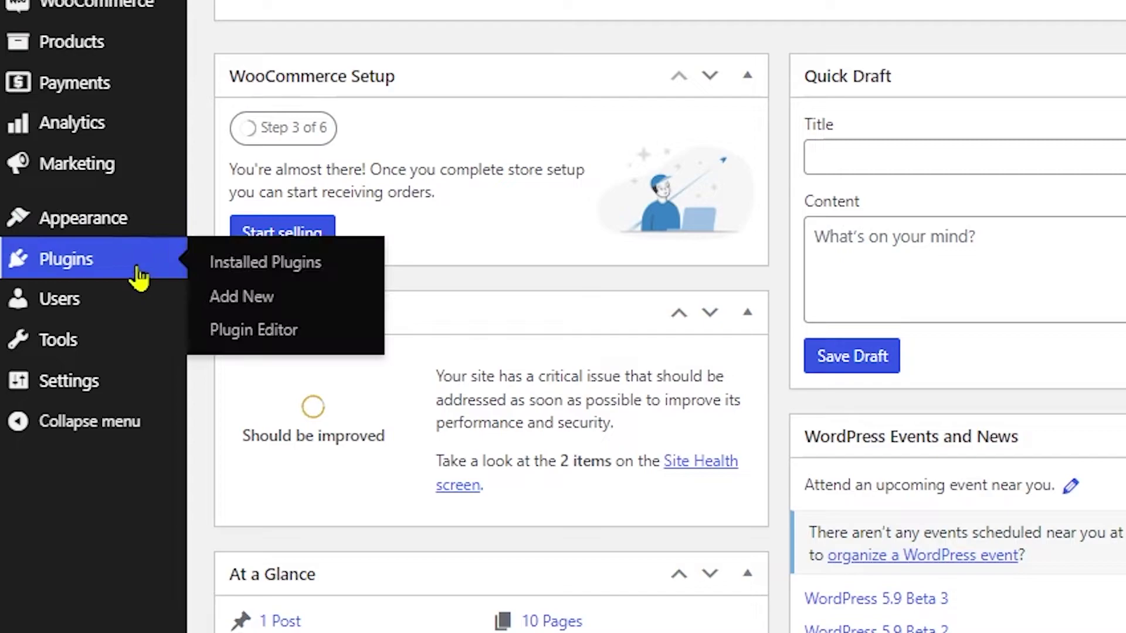
pyautogui.click(273, 302)
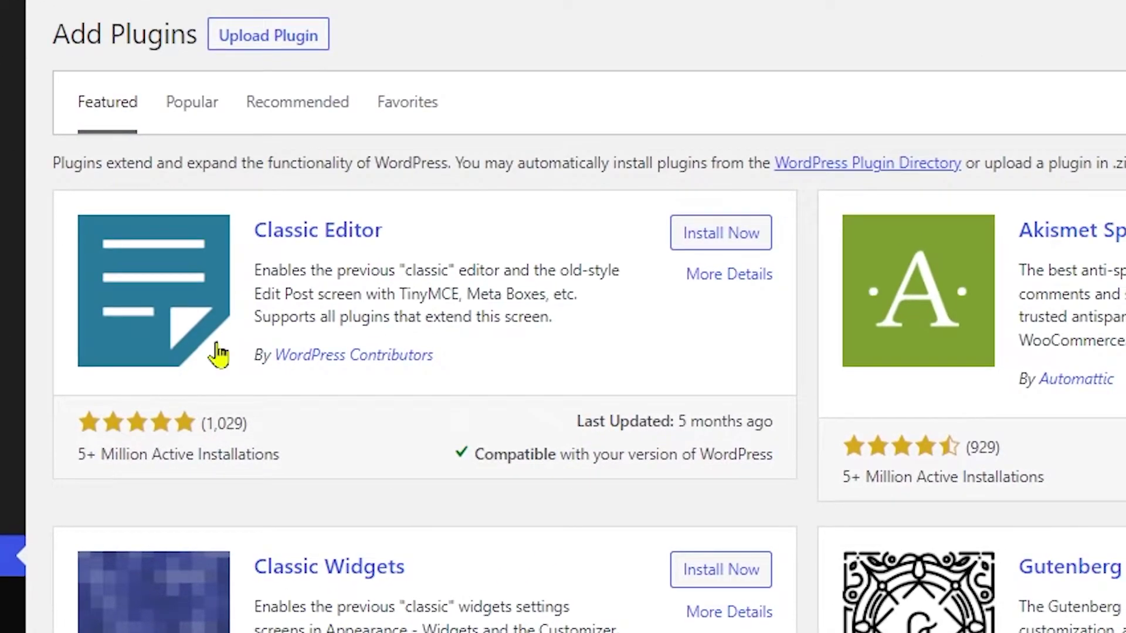
pyautogui.click(258, 47)
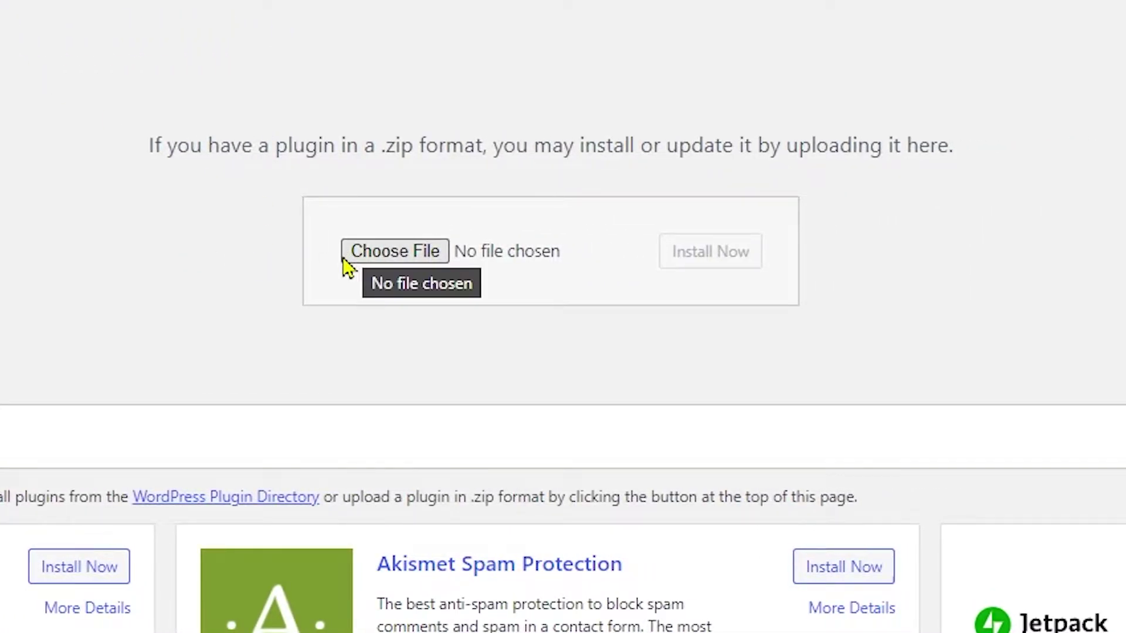
pyautogui.click(345, 258)
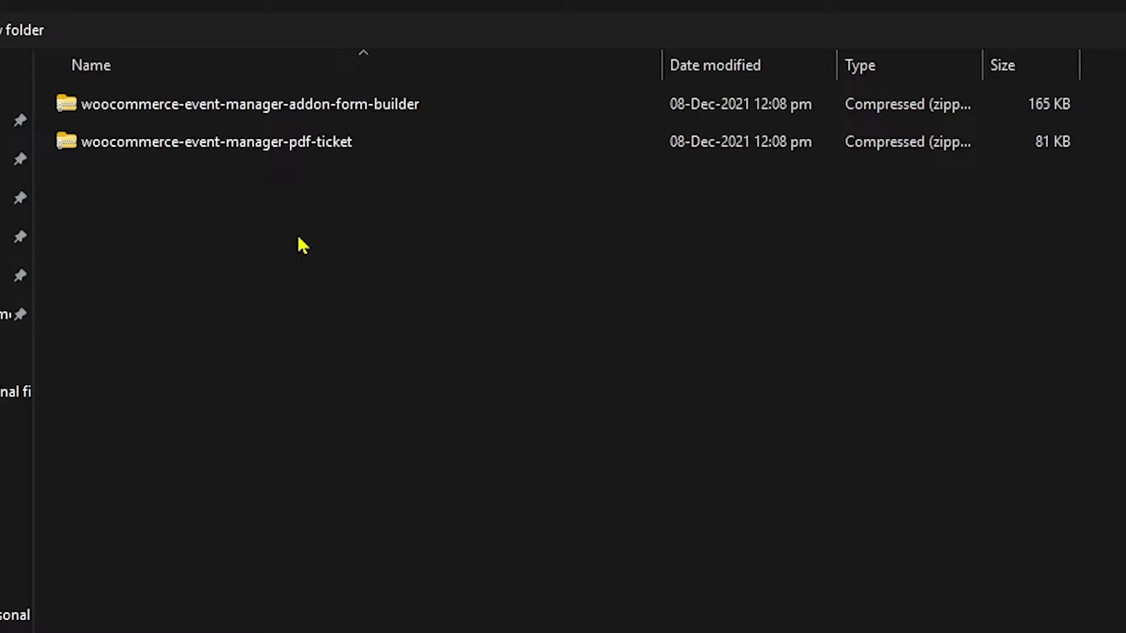
pyautogui.click(250, 105)
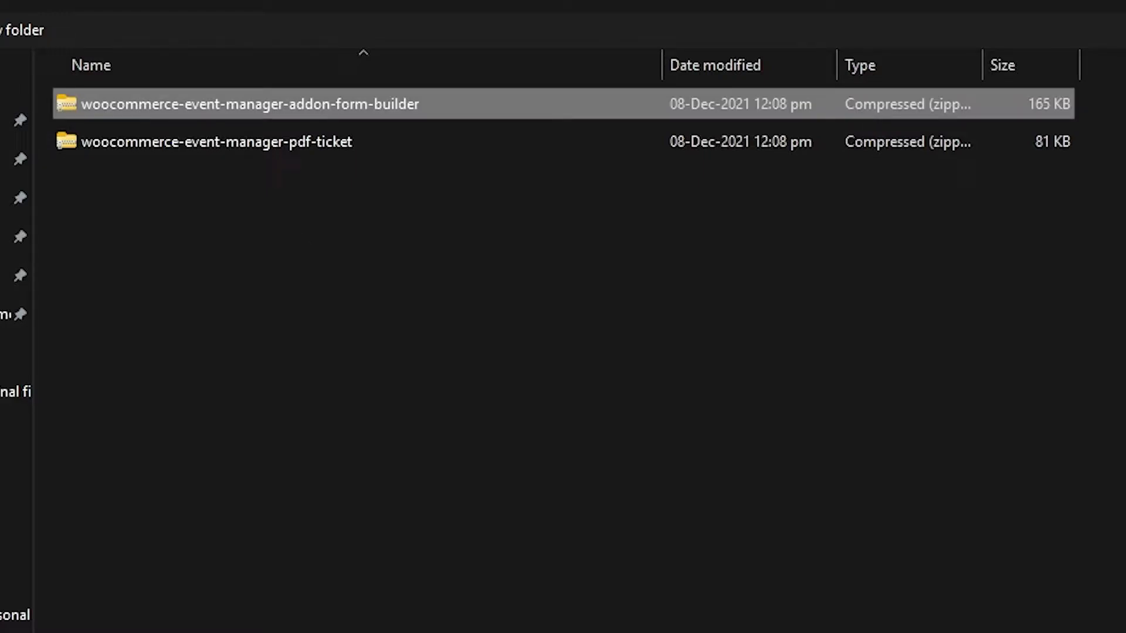
pyautogui.press('Return')
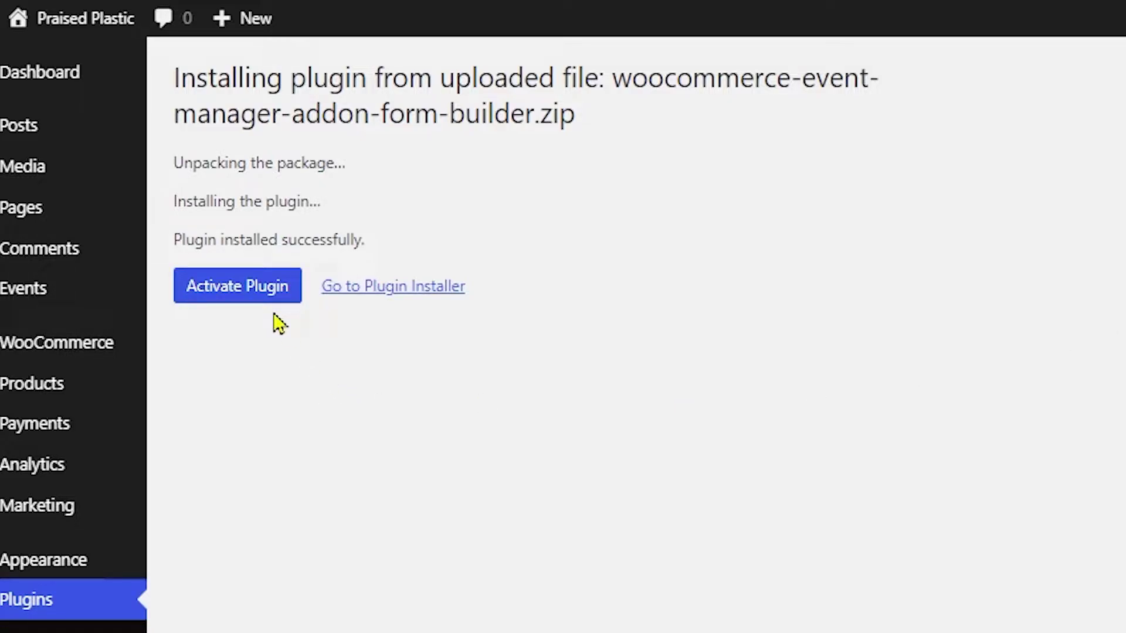
pyautogui.click(271, 293)
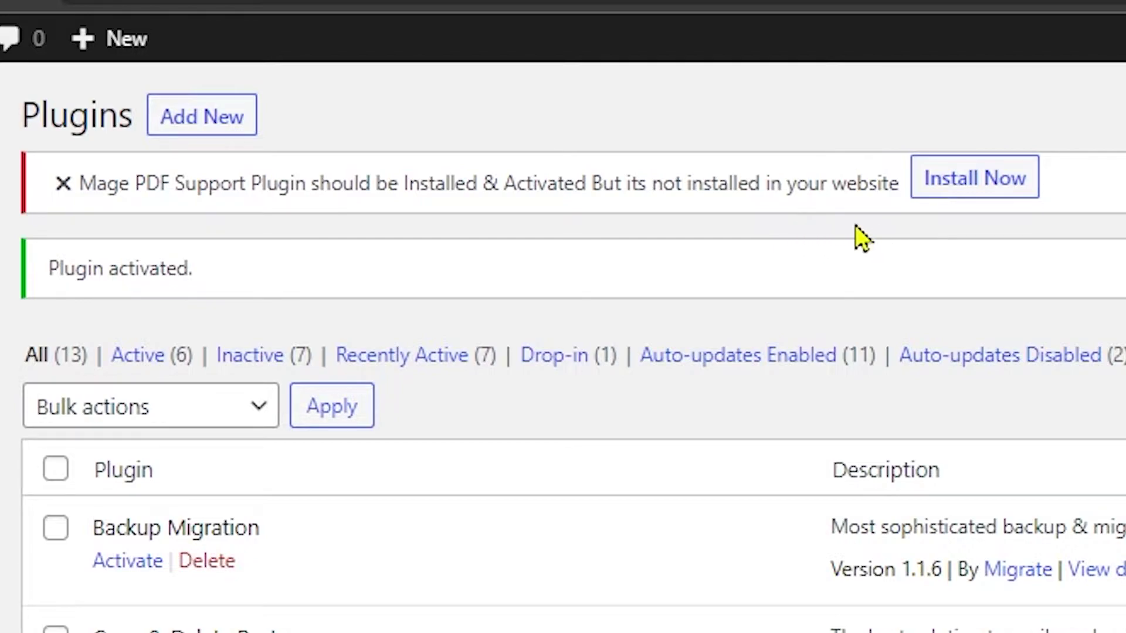
# - Install and activate the required Mage PDF Support plugin
pyautogui.click(1005, 194)
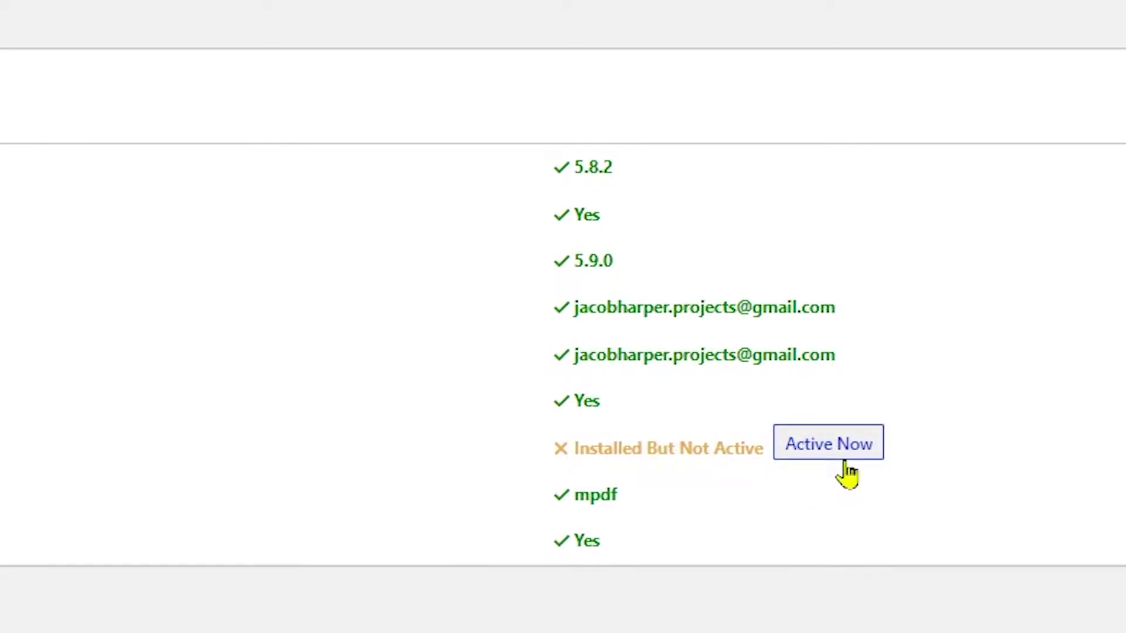
pyautogui.click(845, 463)
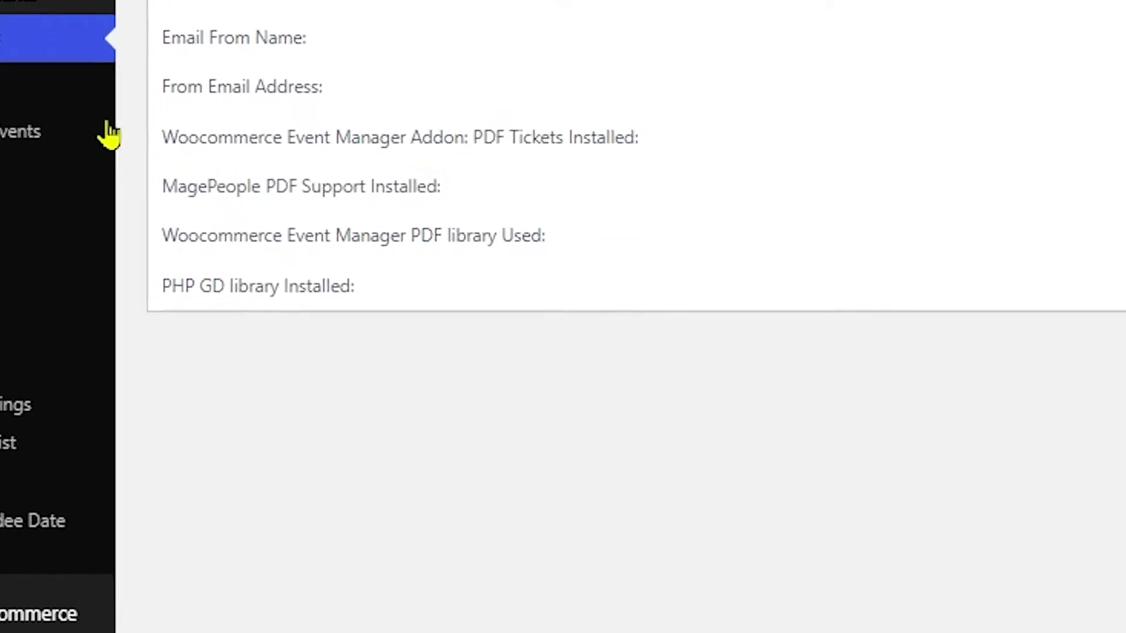
# - In the event email settings, fill Email From Name and From Email with the sender's e-mail address, and save the changes
pyautogui.click(17, 408)
pyautogui.click(156, 94)
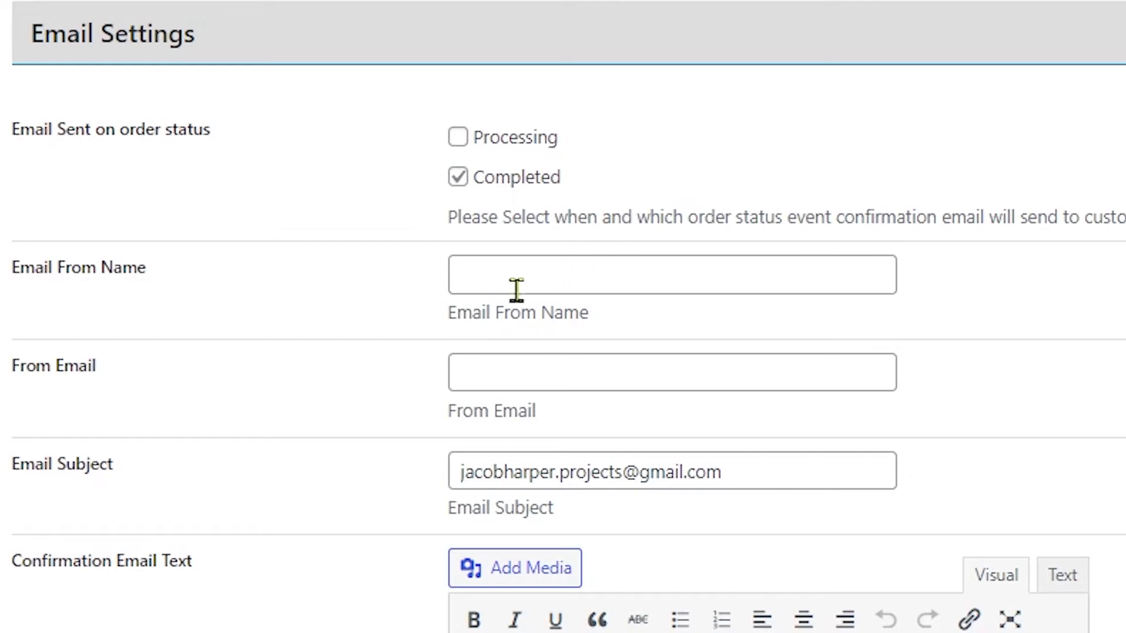
pyautogui.click(1063, 342)
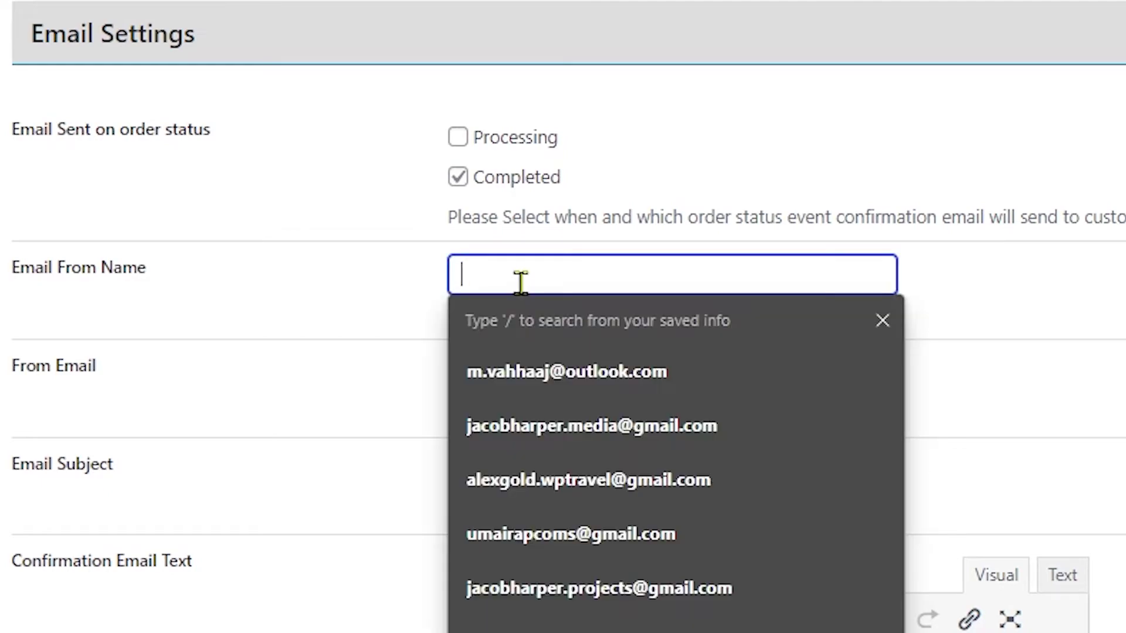
pyautogui.click(607, 610)
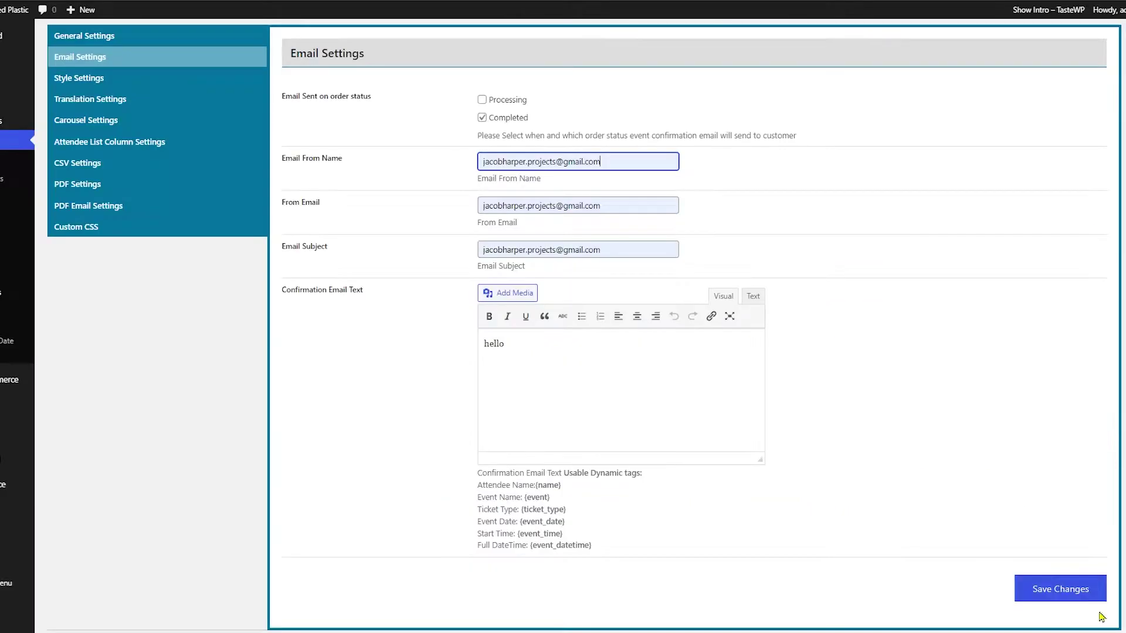
pyautogui.click(1061, 593)
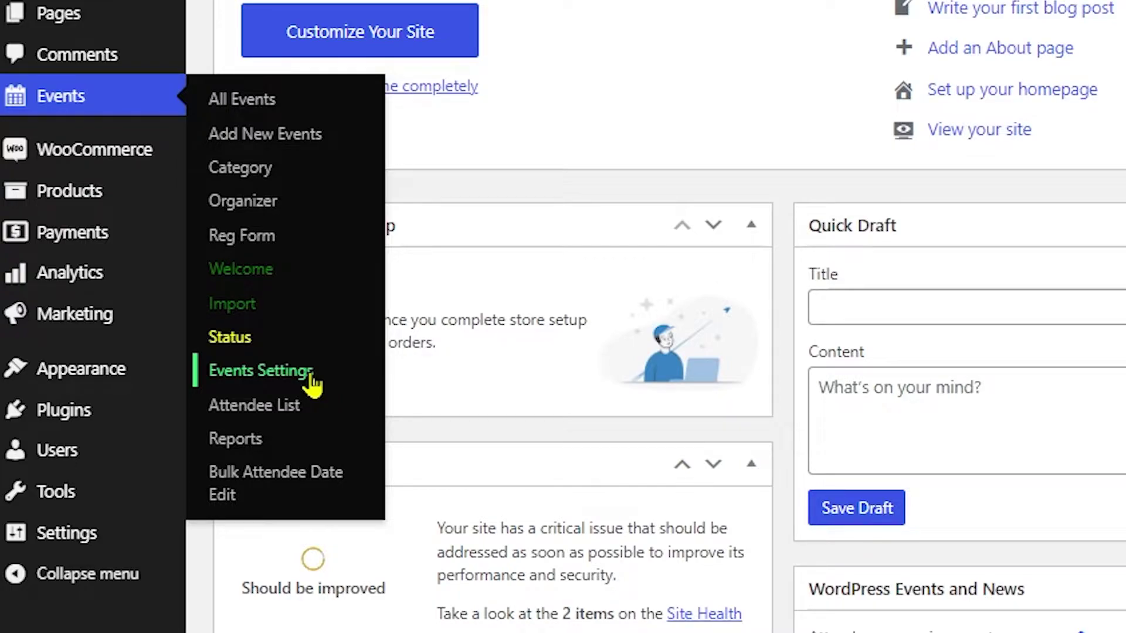
pyautogui.click(310, 378)
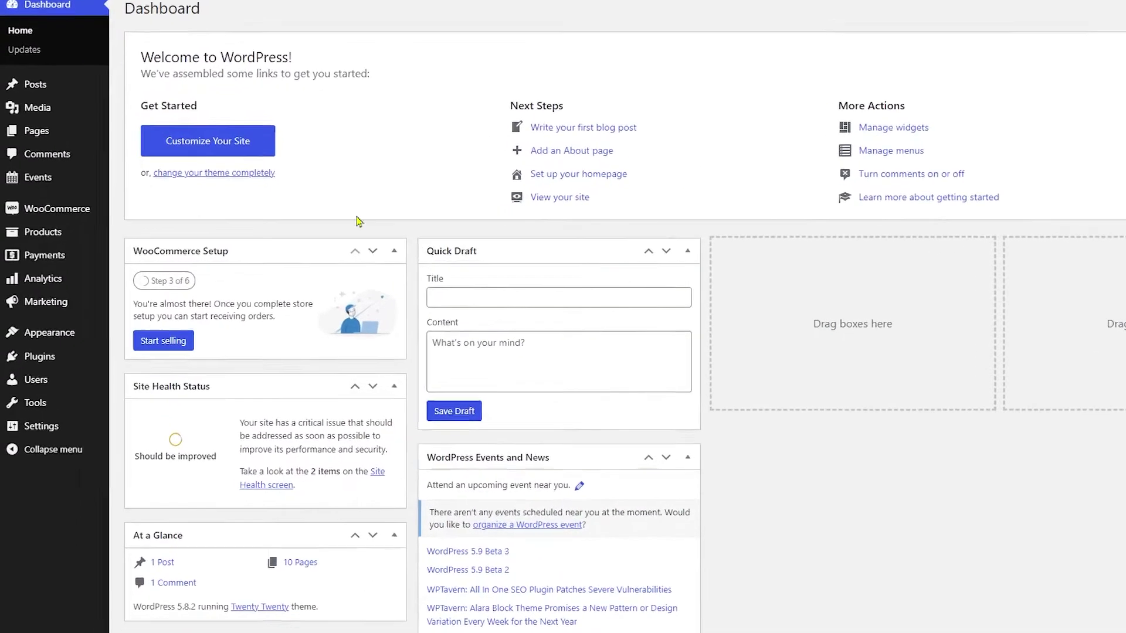
# - Start a new event and enable Full Name, Phone Number, Email Address and Company Name in its custom attendee form
pyautogui.moveTo(70, 190)
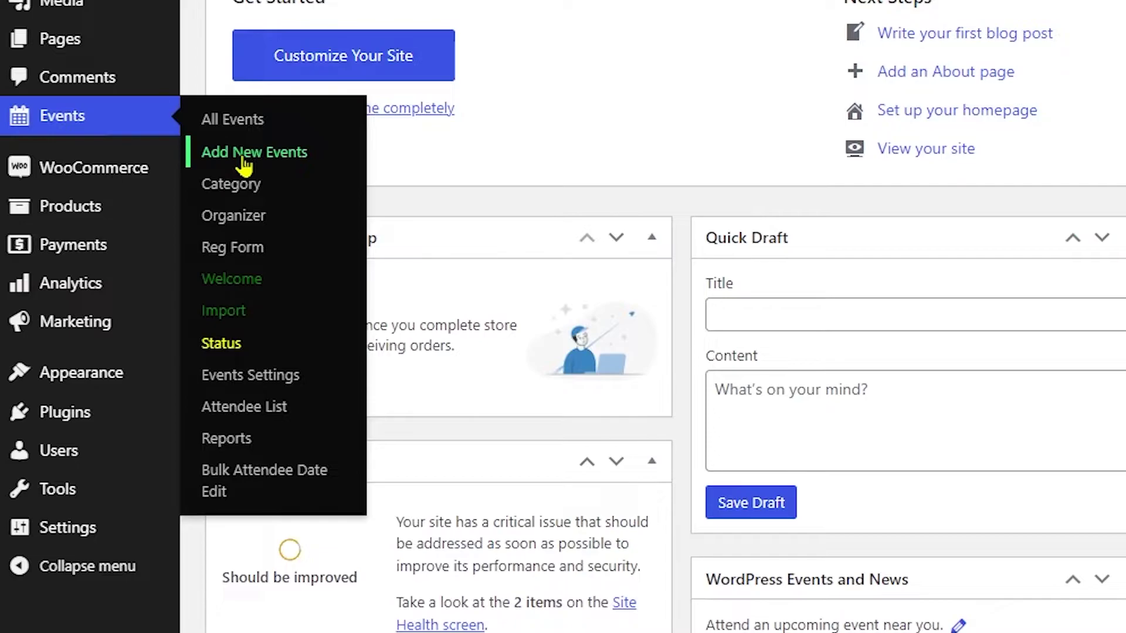
pyautogui.click(243, 161)
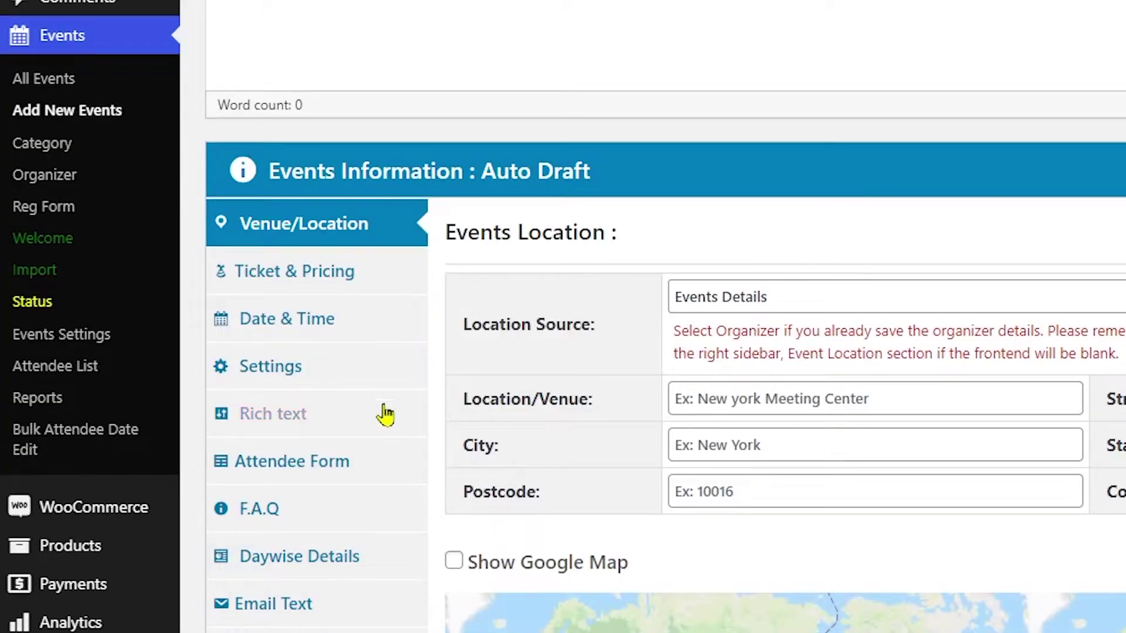
pyautogui.click(324, 476)
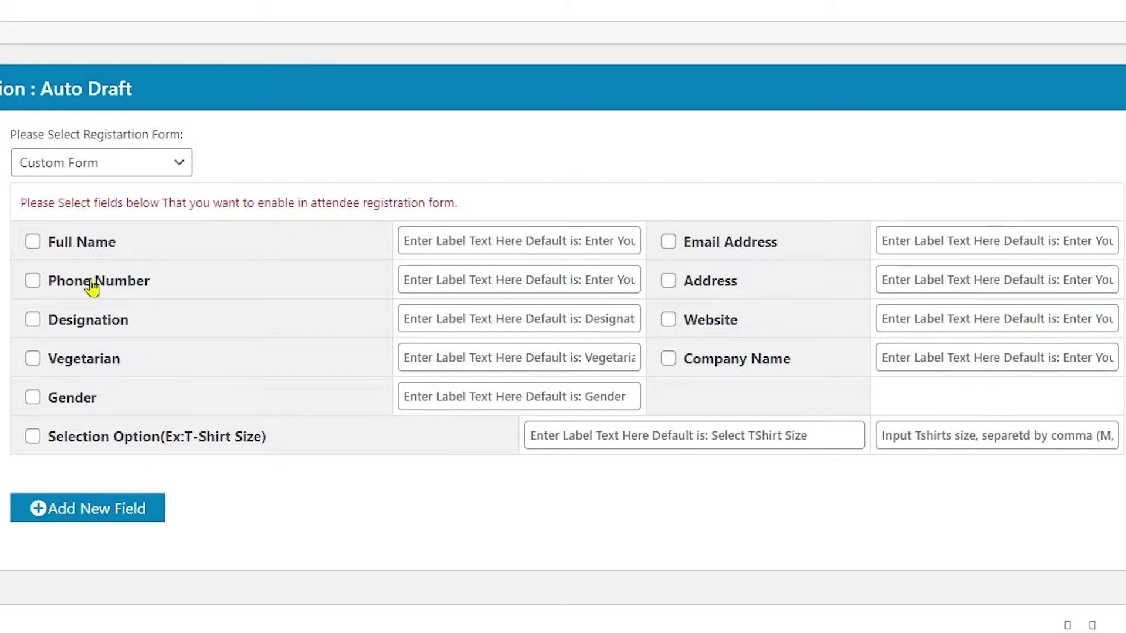
pyautogui.click(33, 242)
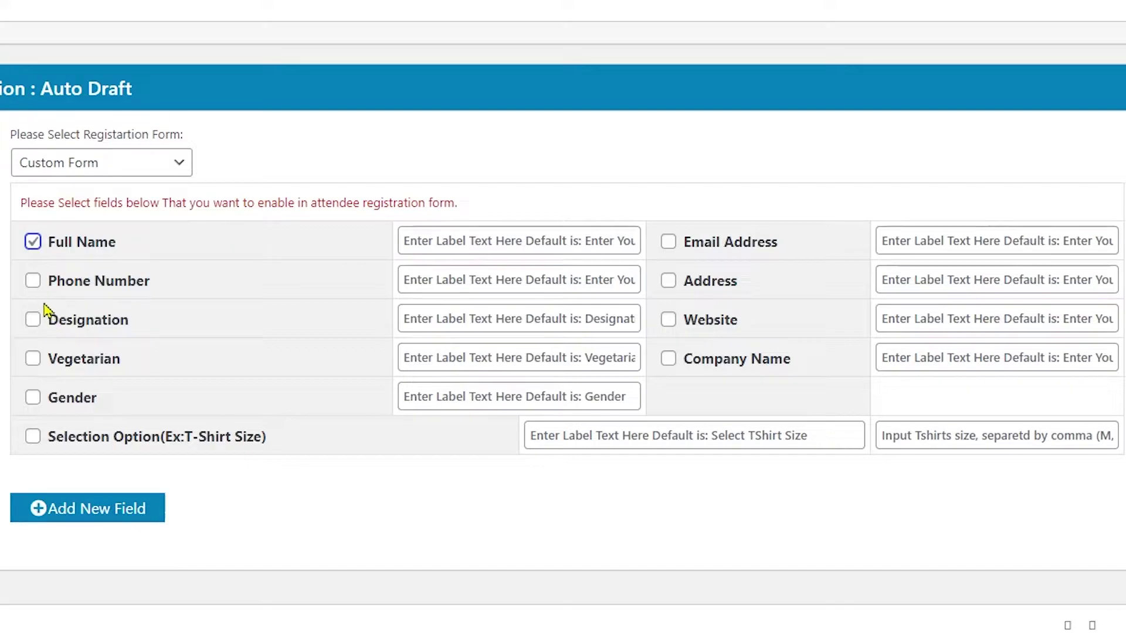
pyautogui.click(33, 281)
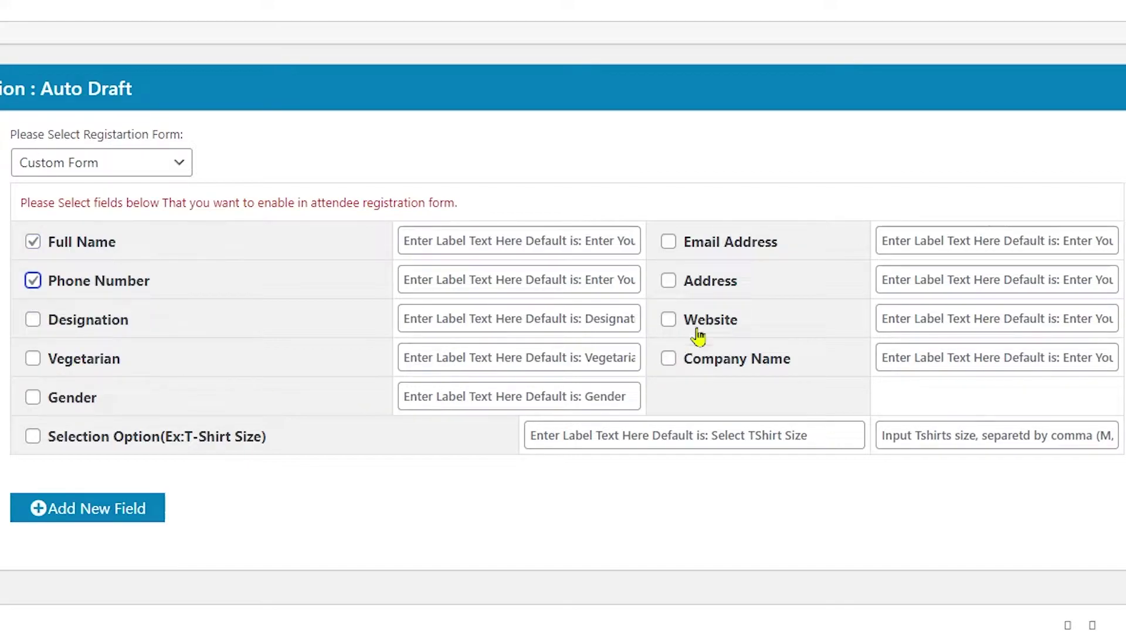
pyautogui.click(666, 248)
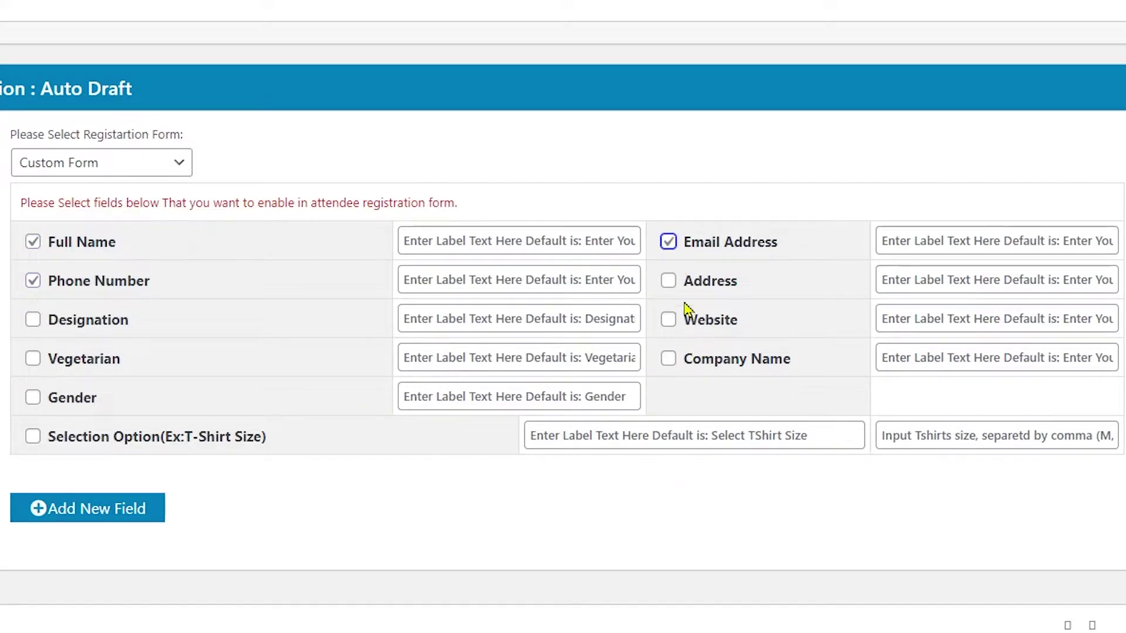
pyautogui.click(669, 359)
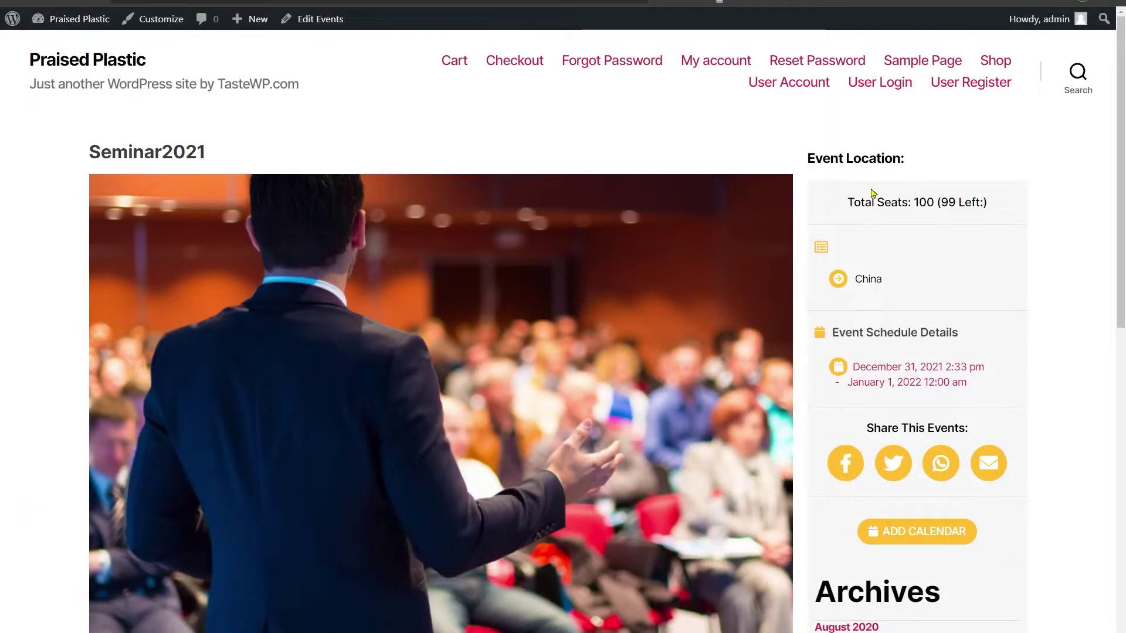
# - Look over the Seminar2021 event page and choose Simple Identification as that event's registration form
pyautogui.scroll(-10, 860, 179)
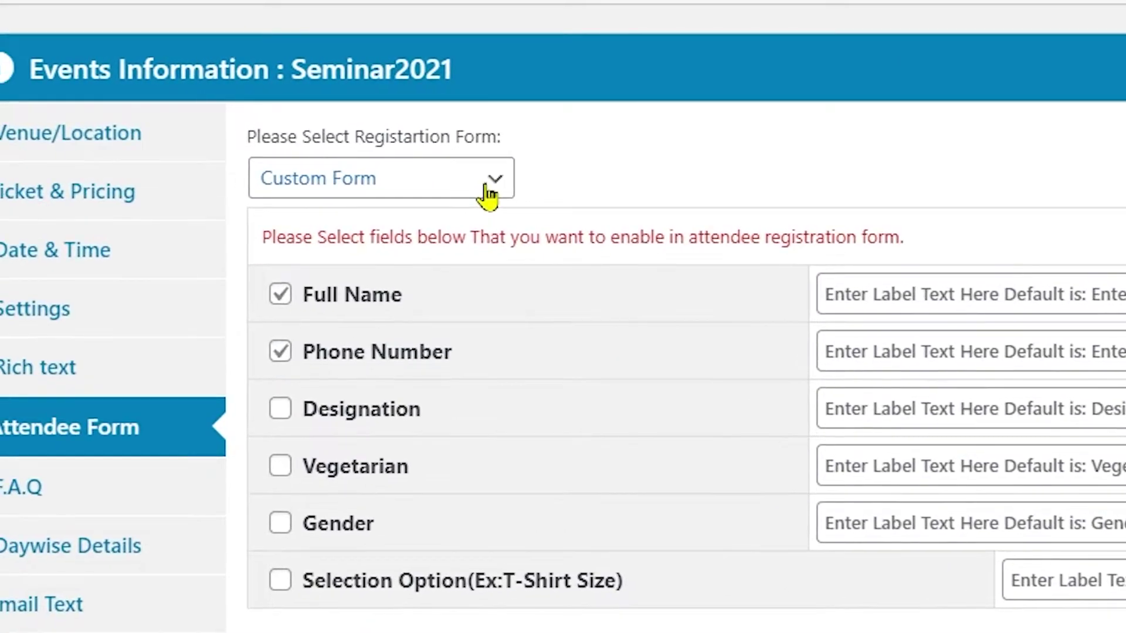
pyautogui.click(488, 193)
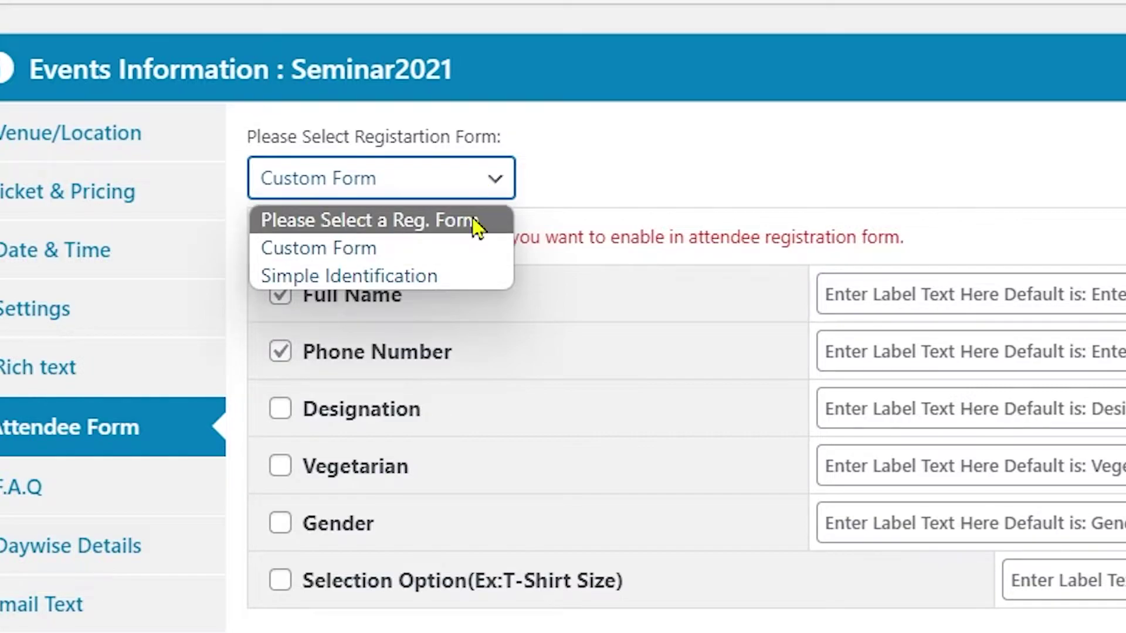
pyautogui.click(320, 282)
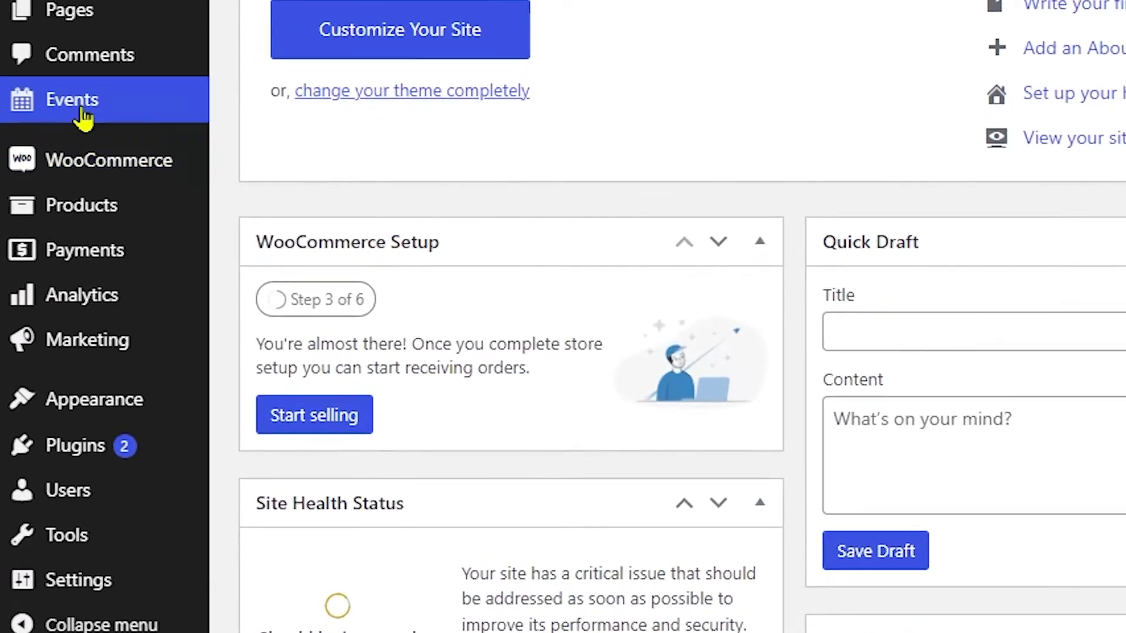
# - Add a new event registration form titled "Major Information"
pyautogui.moveTo(34, 195)
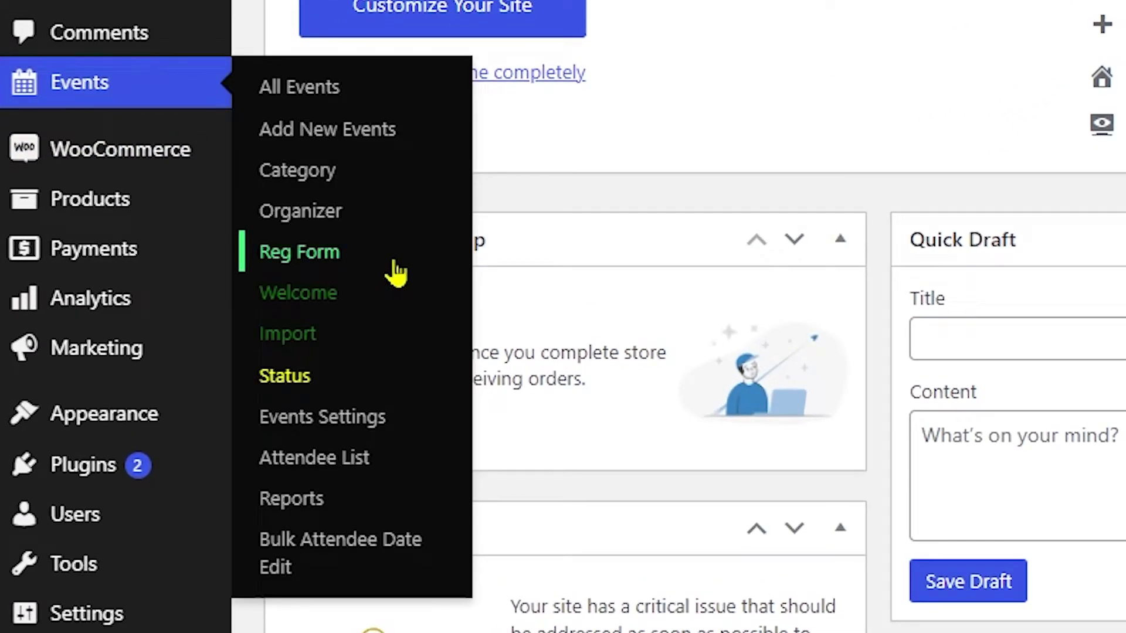
pyautogui.click(326, 264)
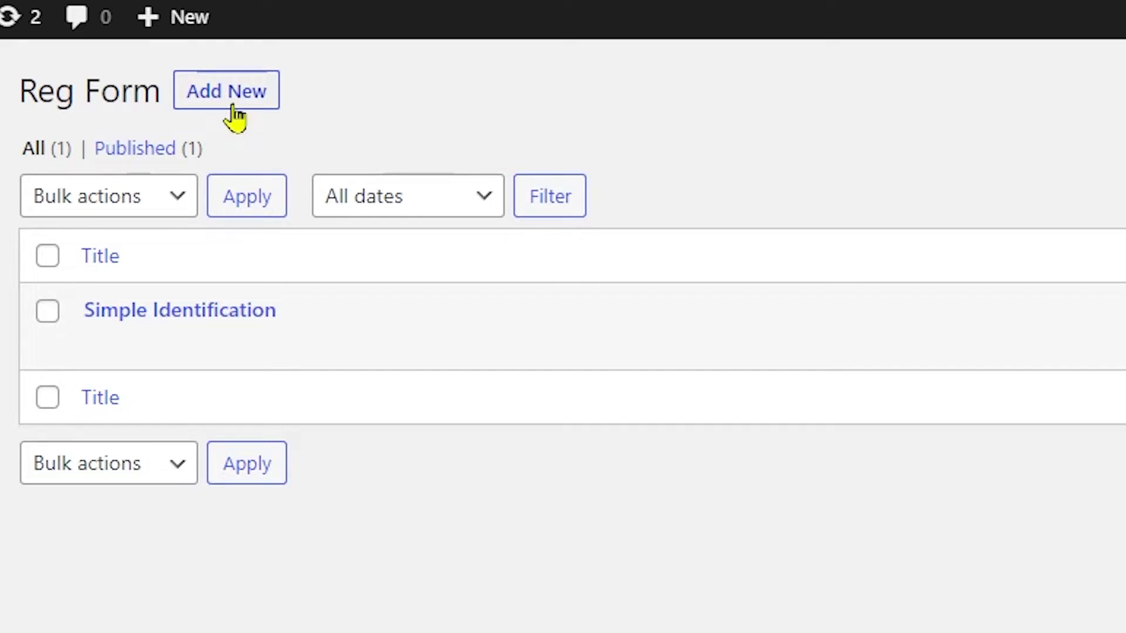
pyautogui.moveTo(186, 347)
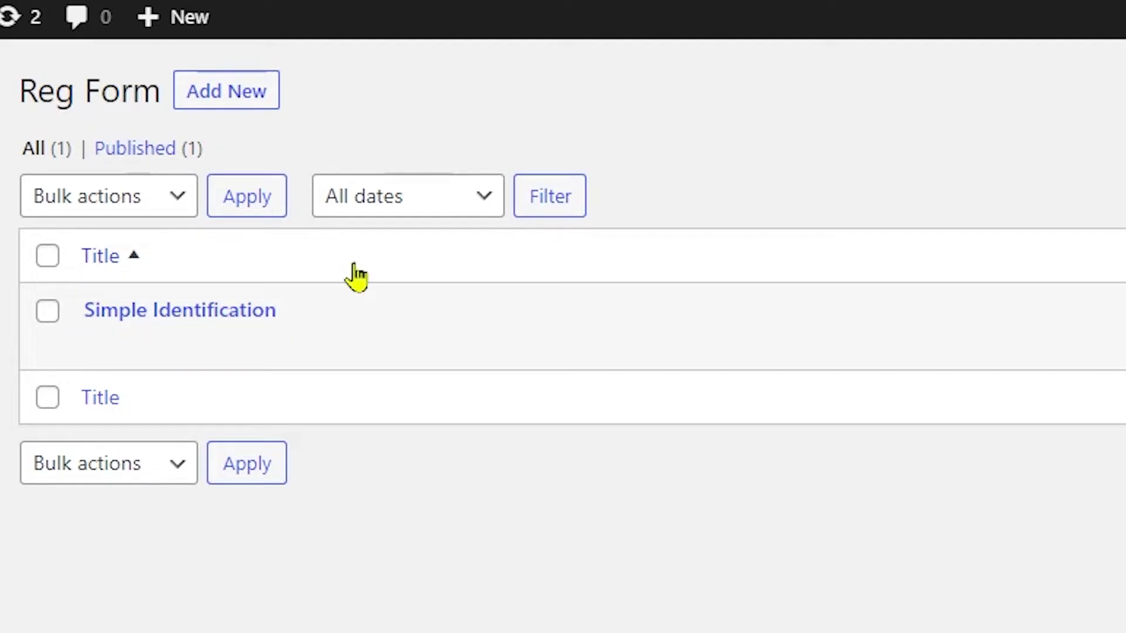
pyautogui.click(245, 106)
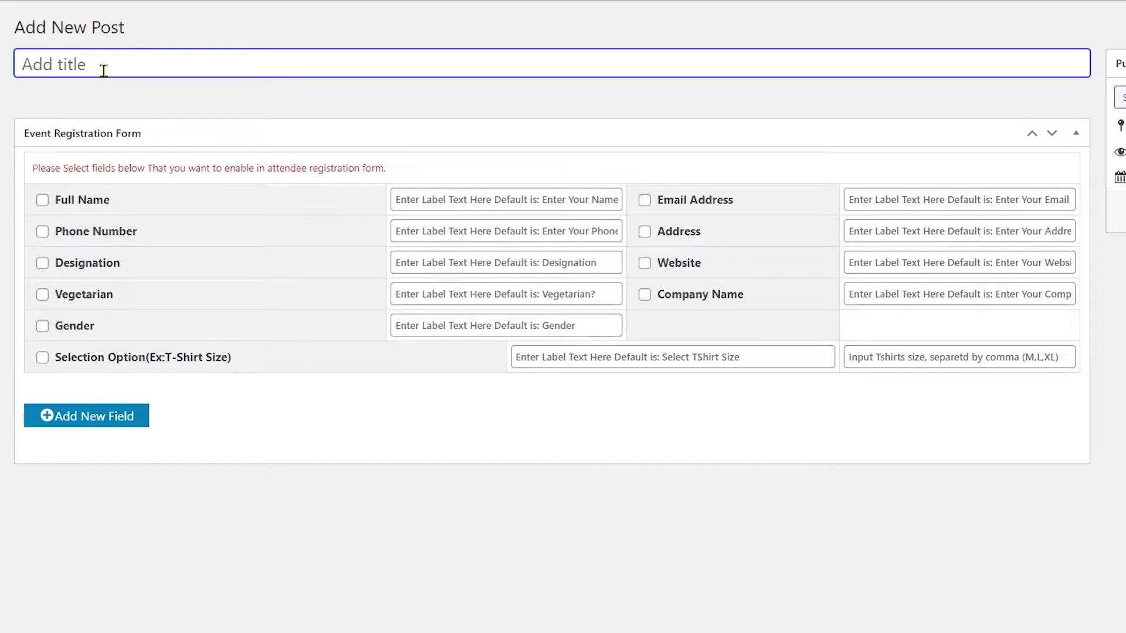
pyautogui.write('Major Information')
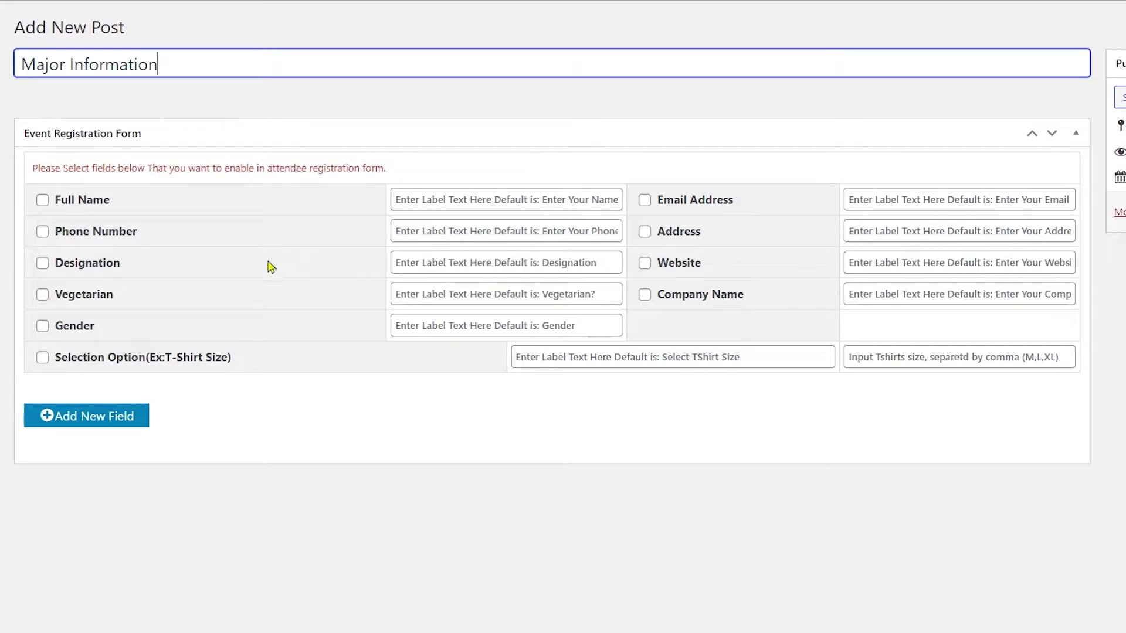
# - Enable Full Name, Email Address, Phone Number, Company Name, Gender and Designation in the Major Information form and publish it
pyautogui.click(42, 201)
pyautogui.click(643, 201)
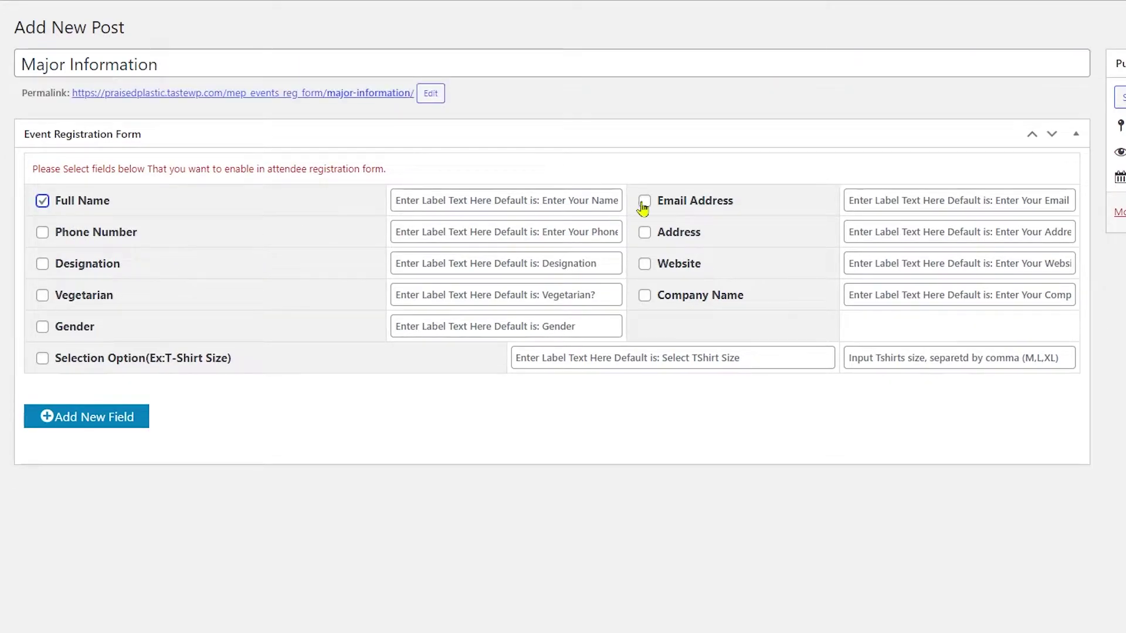
pyautogui.click(42, 264)
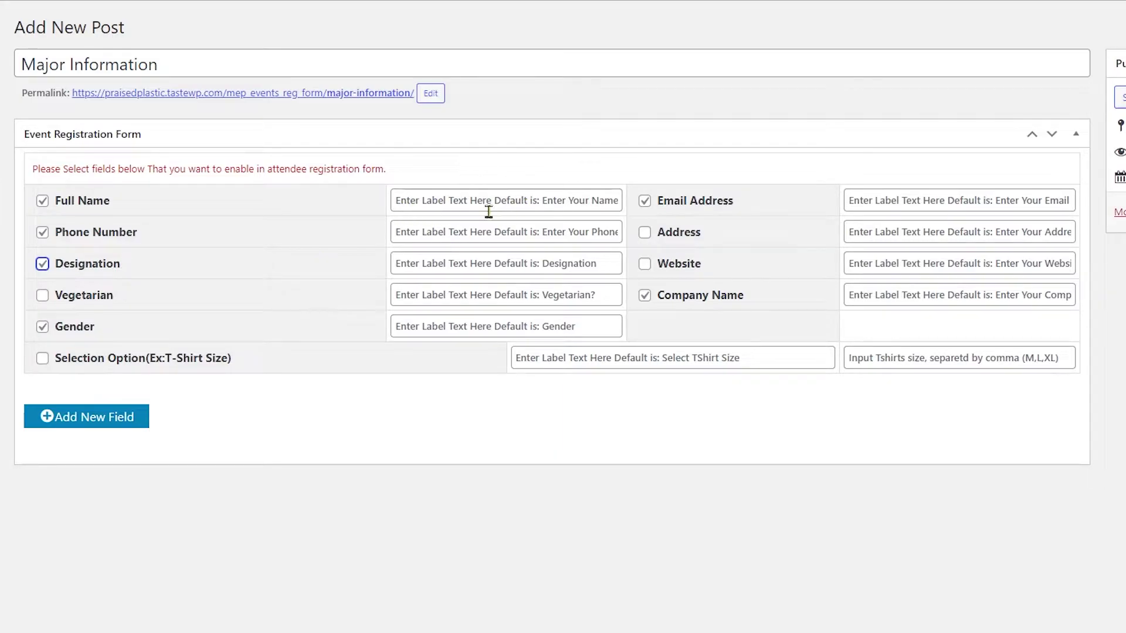
pyautogui.click(1125, 212)
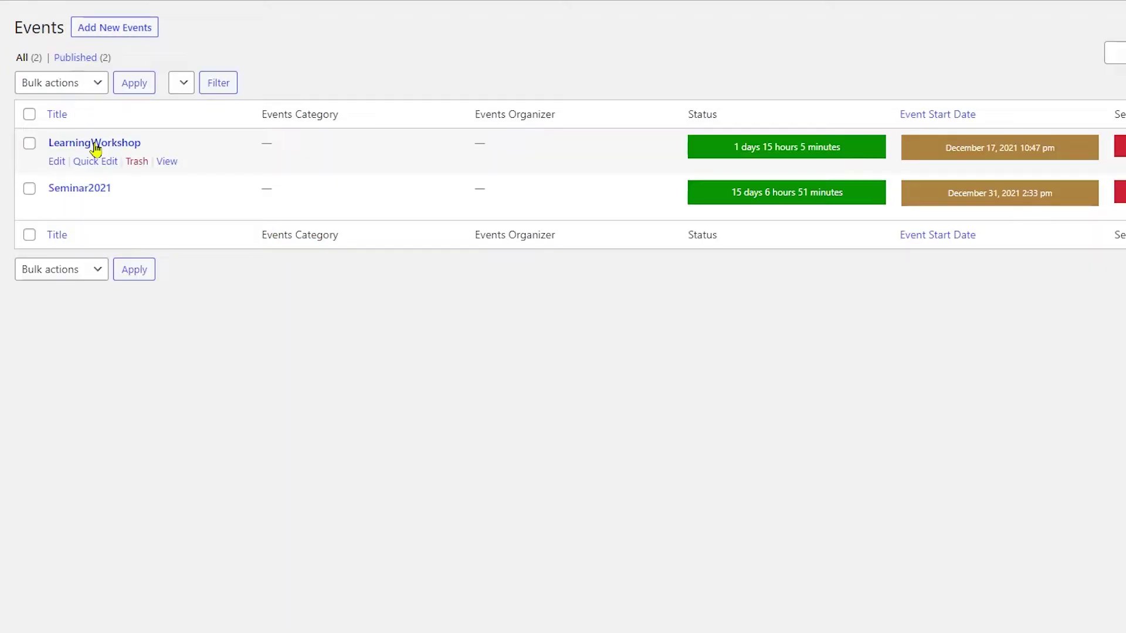
# - Assign the Major Information registration form to the Seminar2021 event's attendee form
pyautogui.click(96, 145)
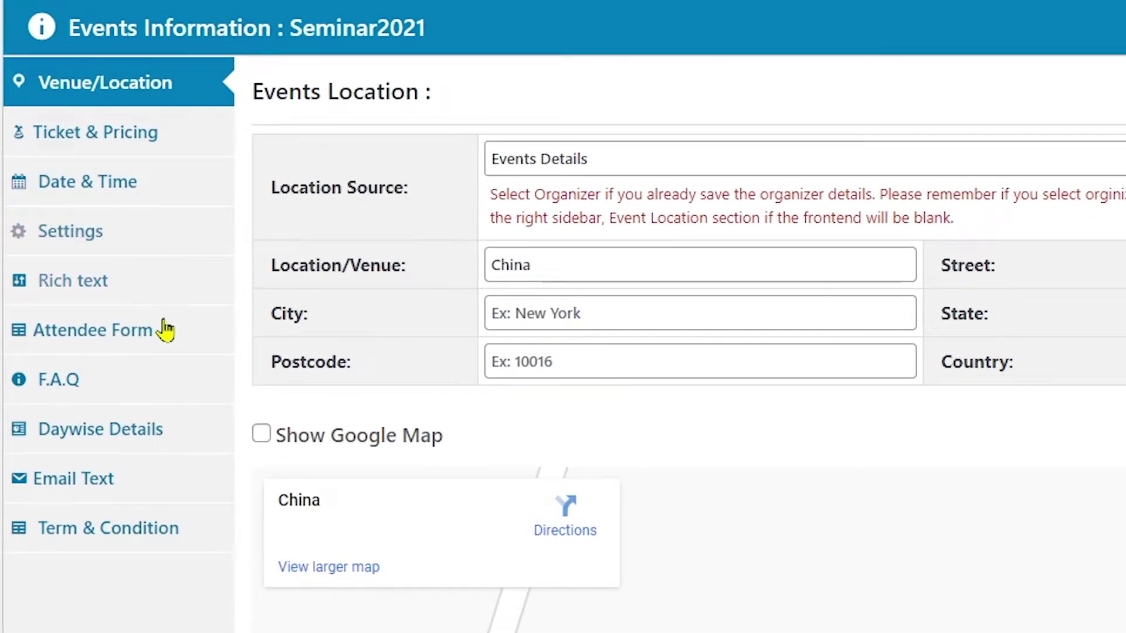
pyautogui.click(111, 551)
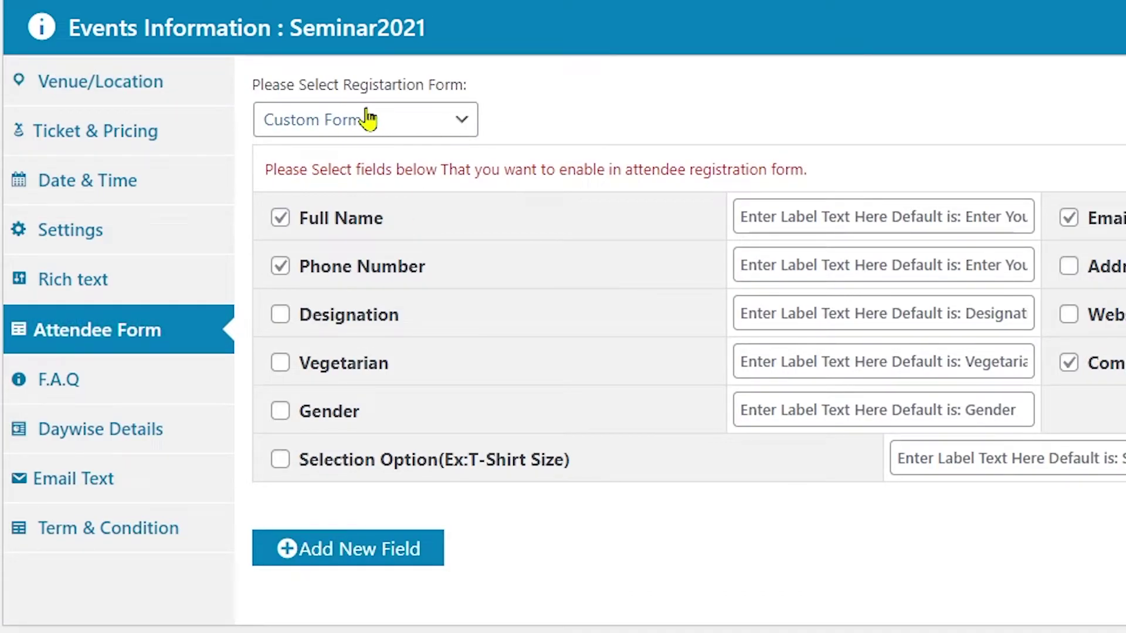
pyautogui.click(466, 129)
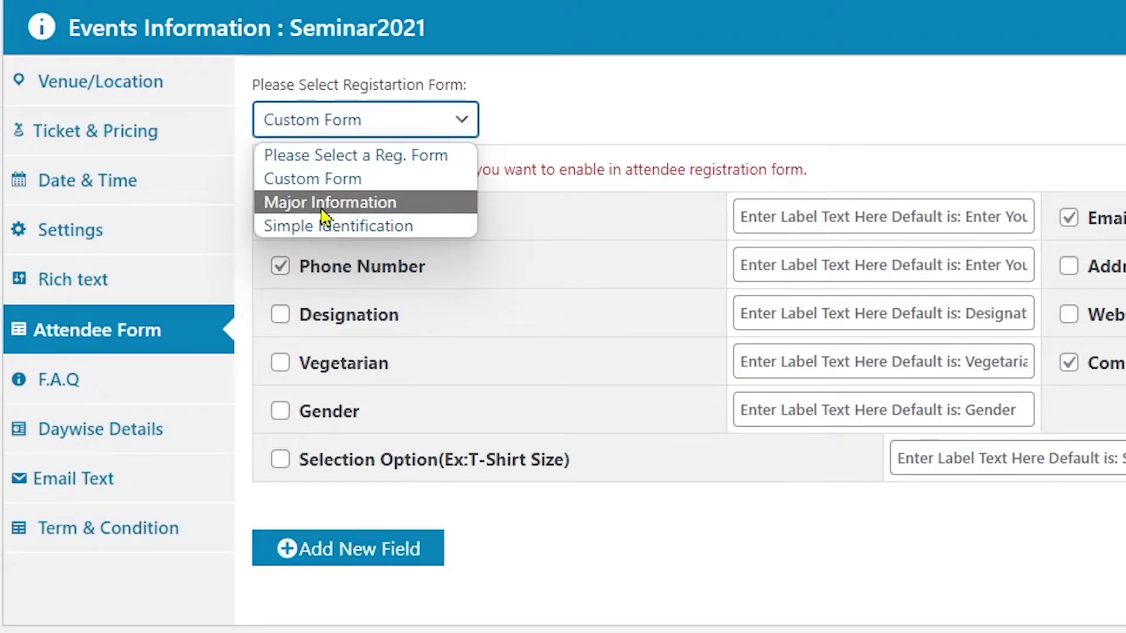
pyautogui.click(419, 206)
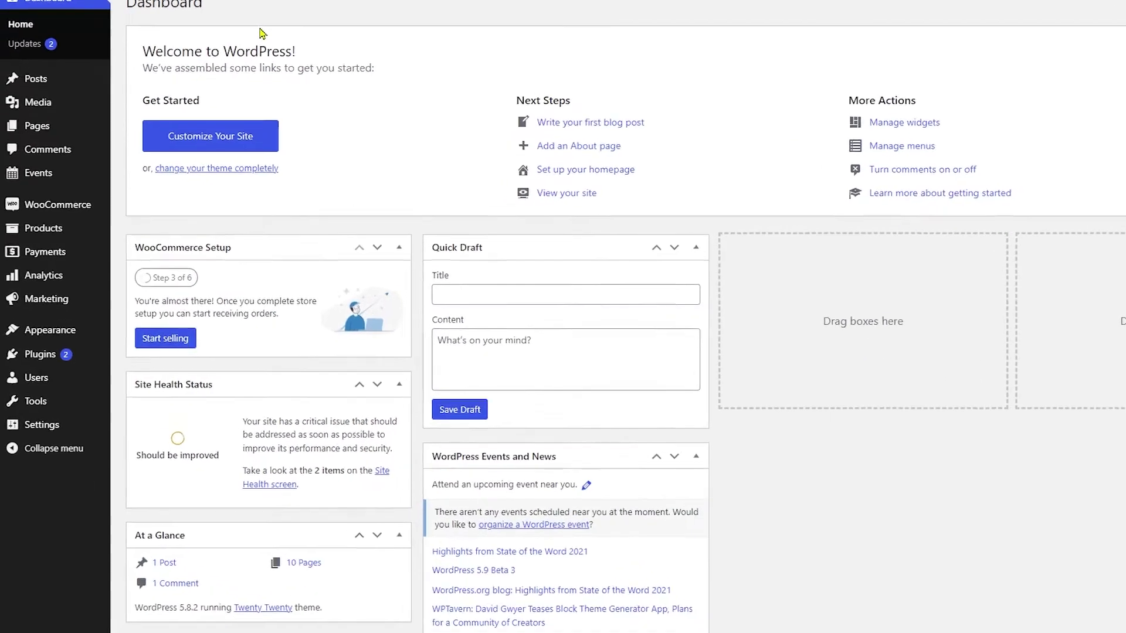
# - Look over the CSV Settings and PDF Settings in the events settings, including the ticket style, theme, logo and background options
pyautogui.moveTo(24, 191)
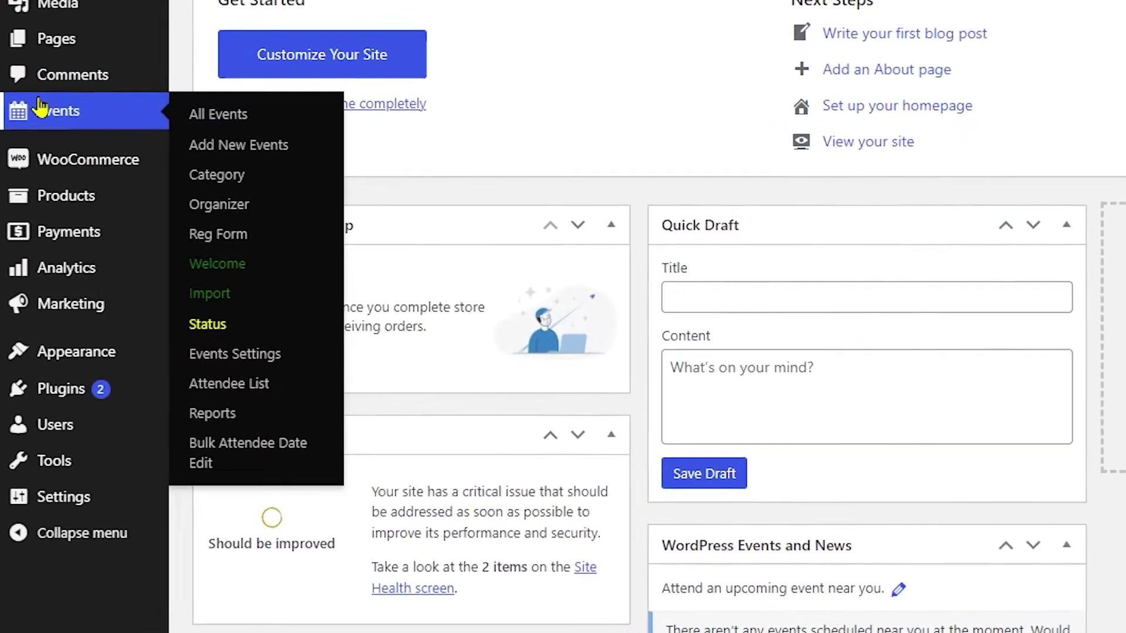
pyautogui.click(287, 352)
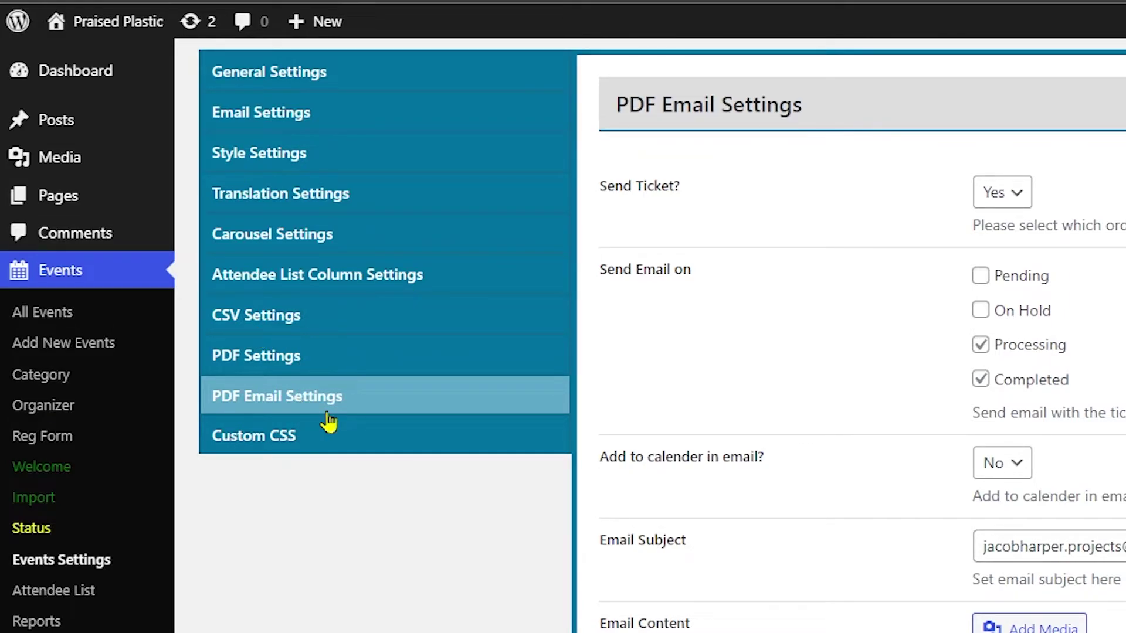
pyautogui.click(267, 325)
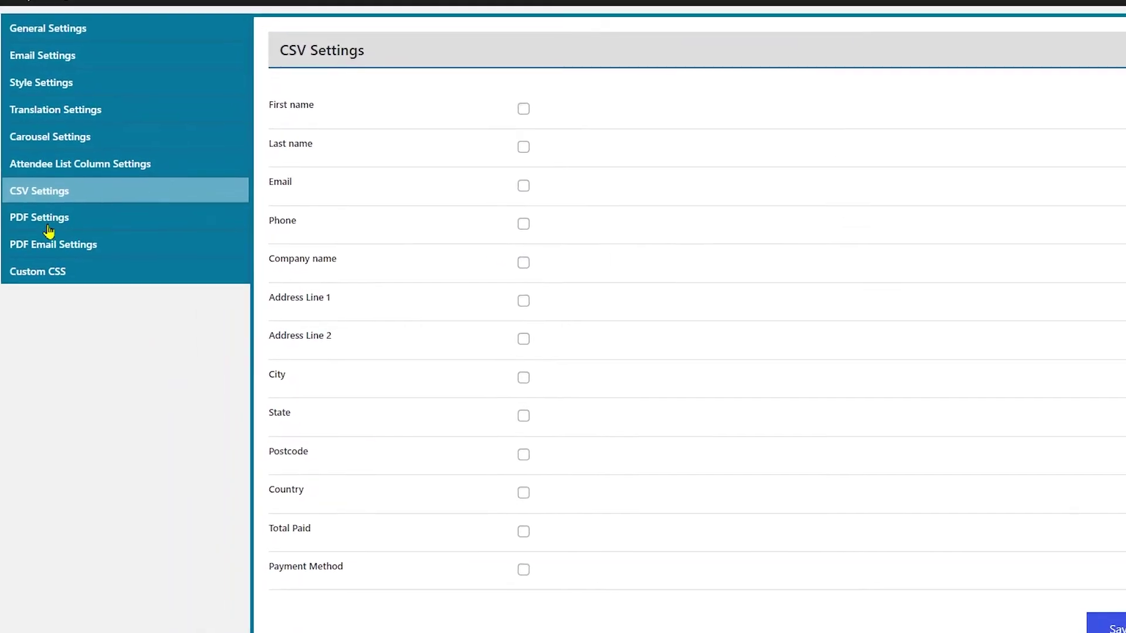
pyautogui.click(48, 227)
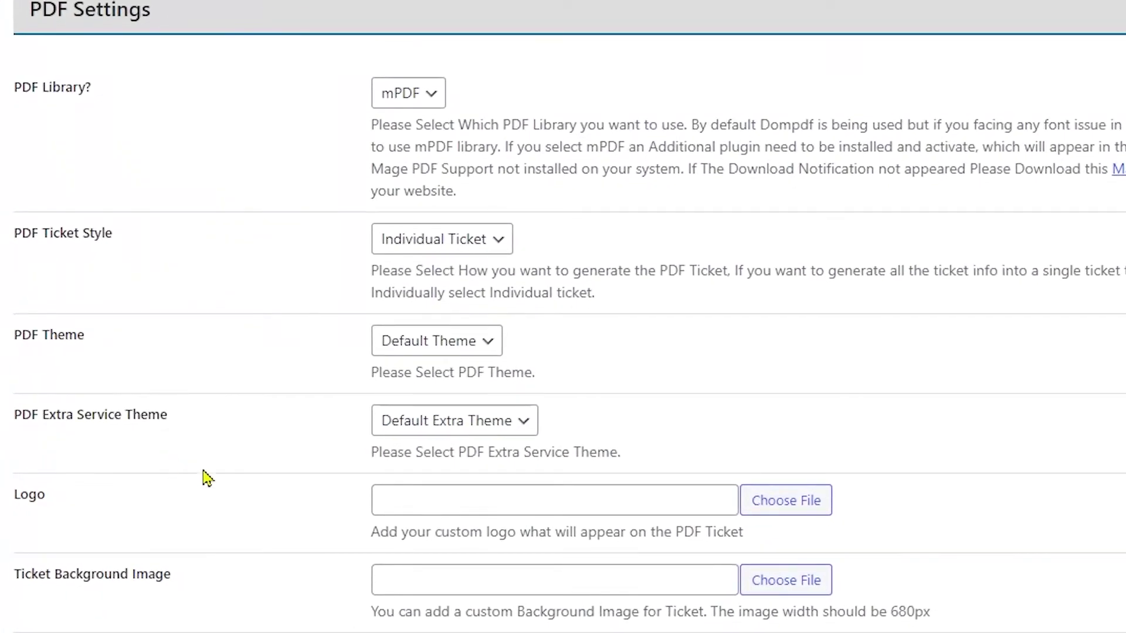
pyautogui.scroll(-3, 59, 513)
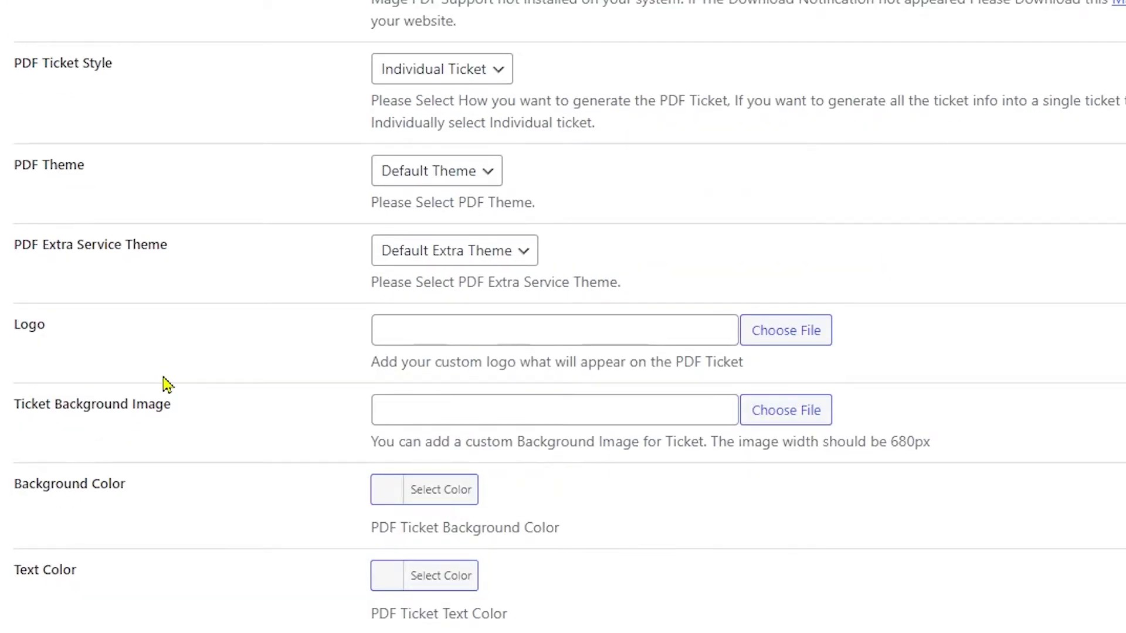
pyautogui.scroll(-3, 168, 375)
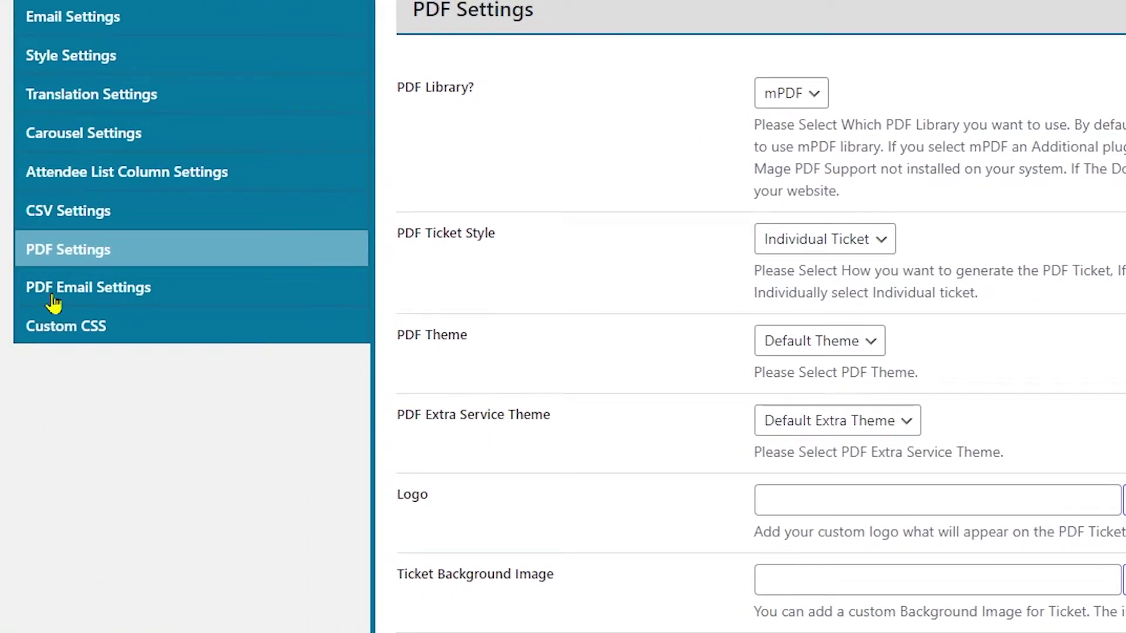
# - Try adding On Hold to the order statuses that send ticket emails in the PDF email settings
pyautogui.click(66, 305)
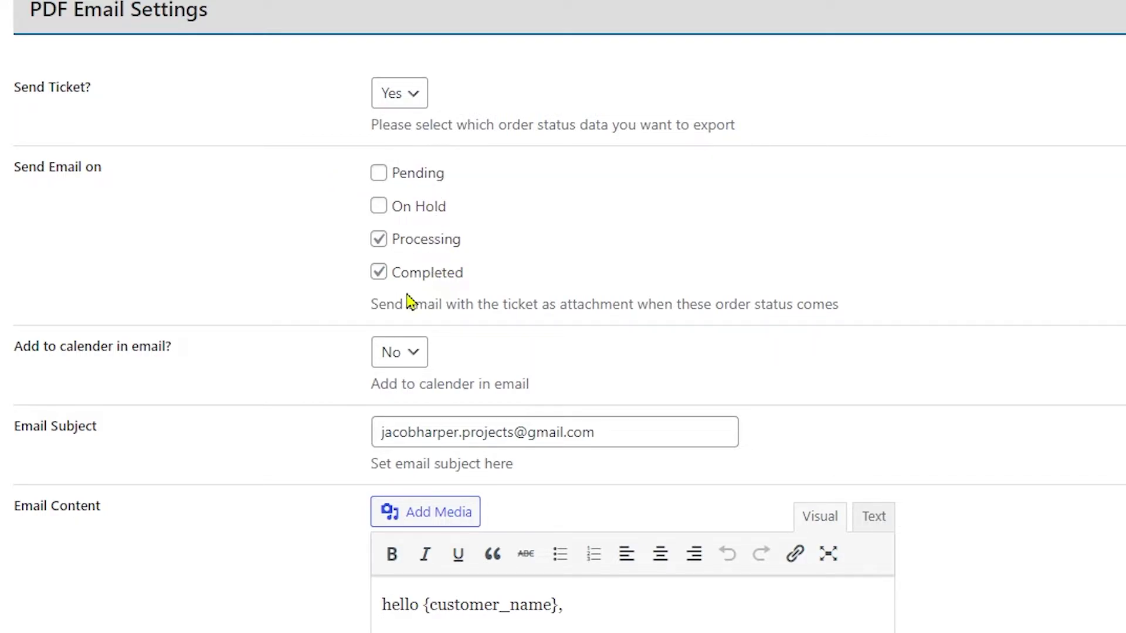
pyautogui.click(379, 207)
pyautogui.click(379, 208)
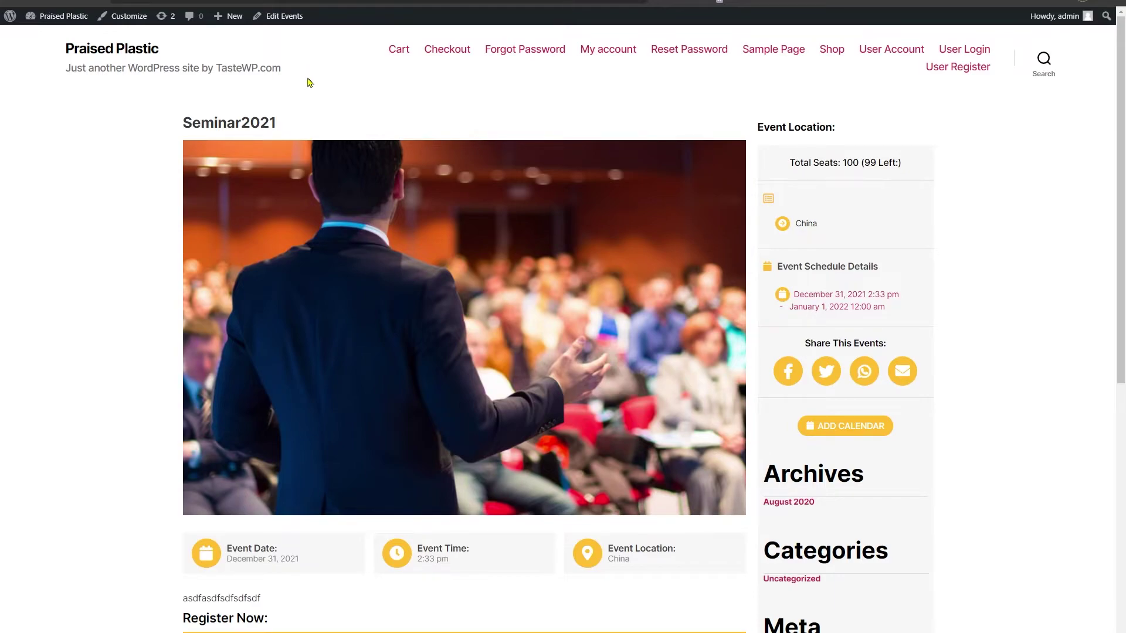
# - Fill in the Commoner attendee information on the Seminar2021 event page with the saved details and register one ticket
pyautogui.scroll(-7, 344, 303)
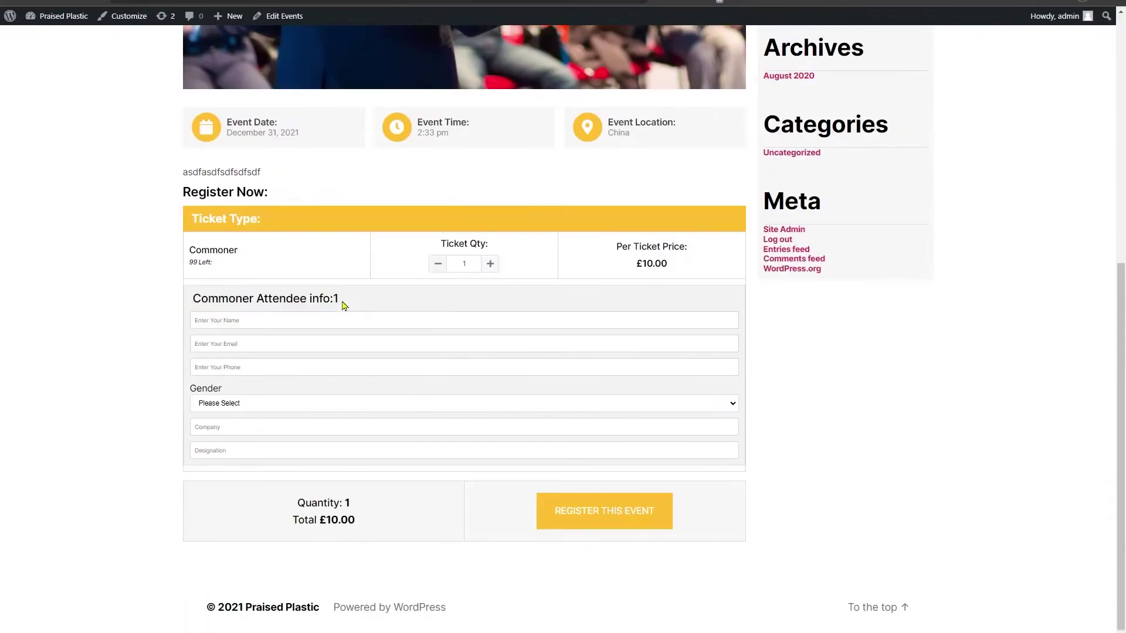
pyautogui.click(261, 319)
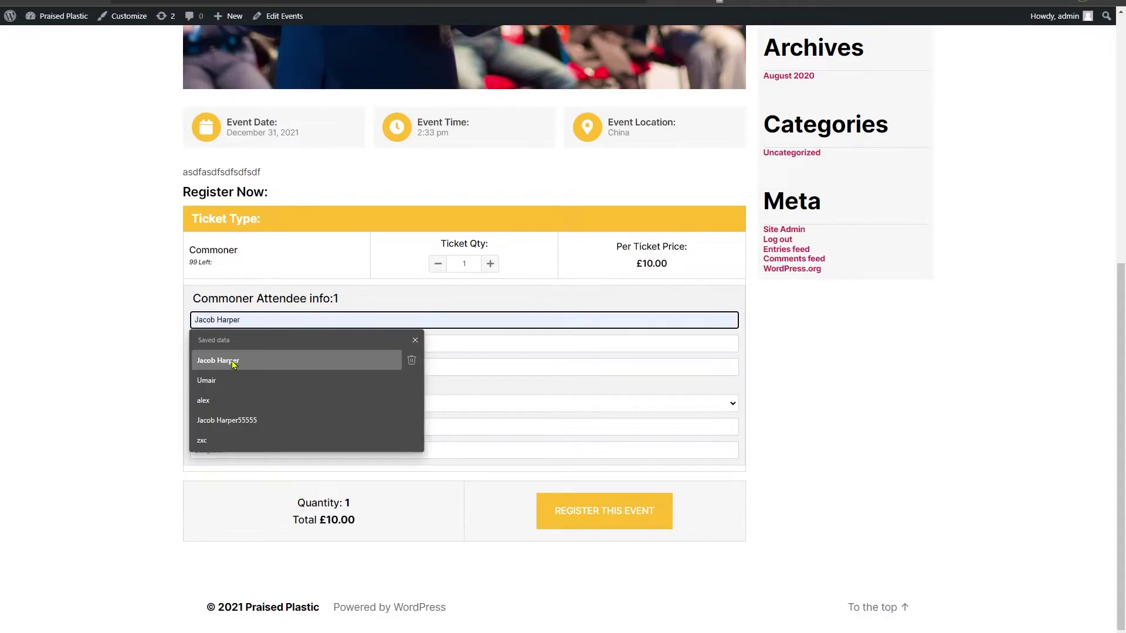
pyautogui.click(236, 360)
pyautogui.click(318, 446)
pyautogui.click(622, 524)
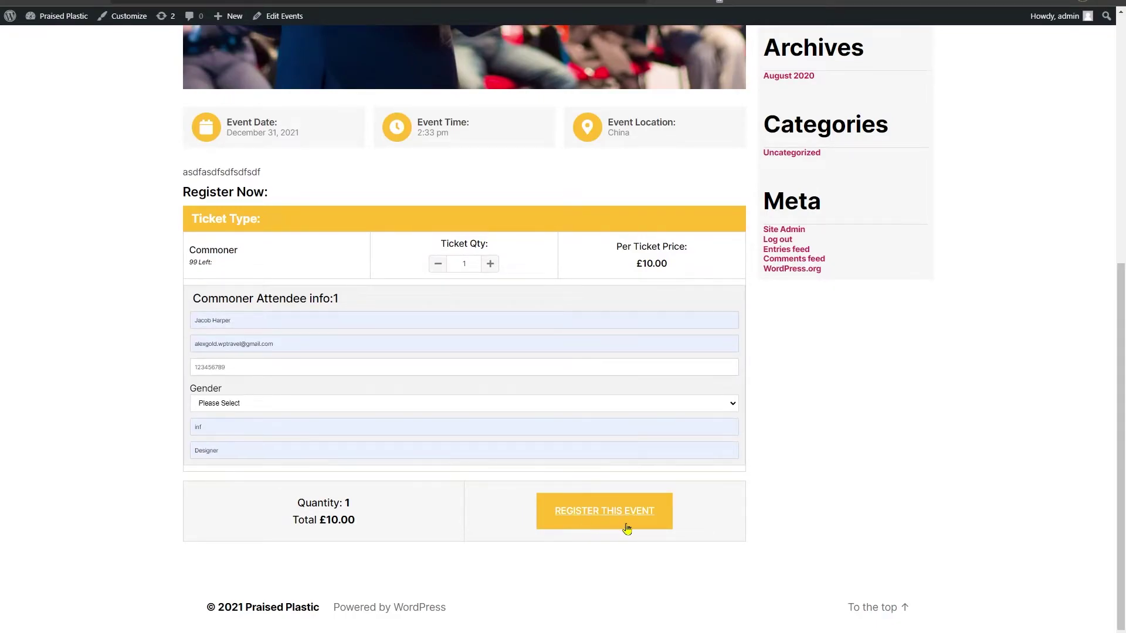
# - Place the ticket order with cash on delivery, and download and open its PDF ticket
pyautogui.scroll(-3, 570, 470)
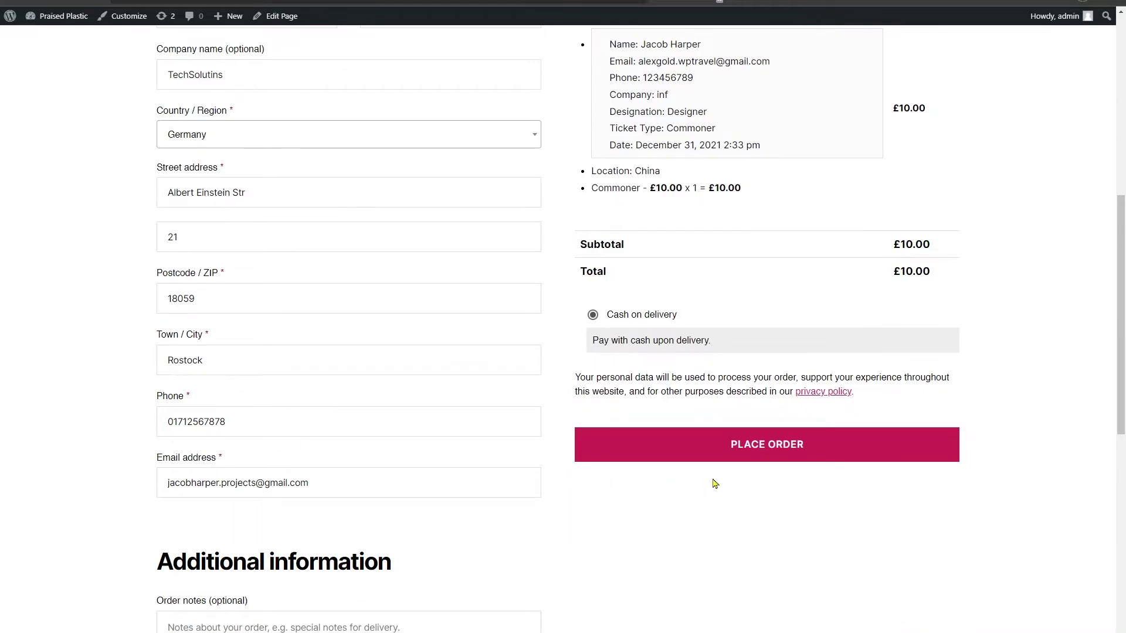
pyautogui.click(755, 459)
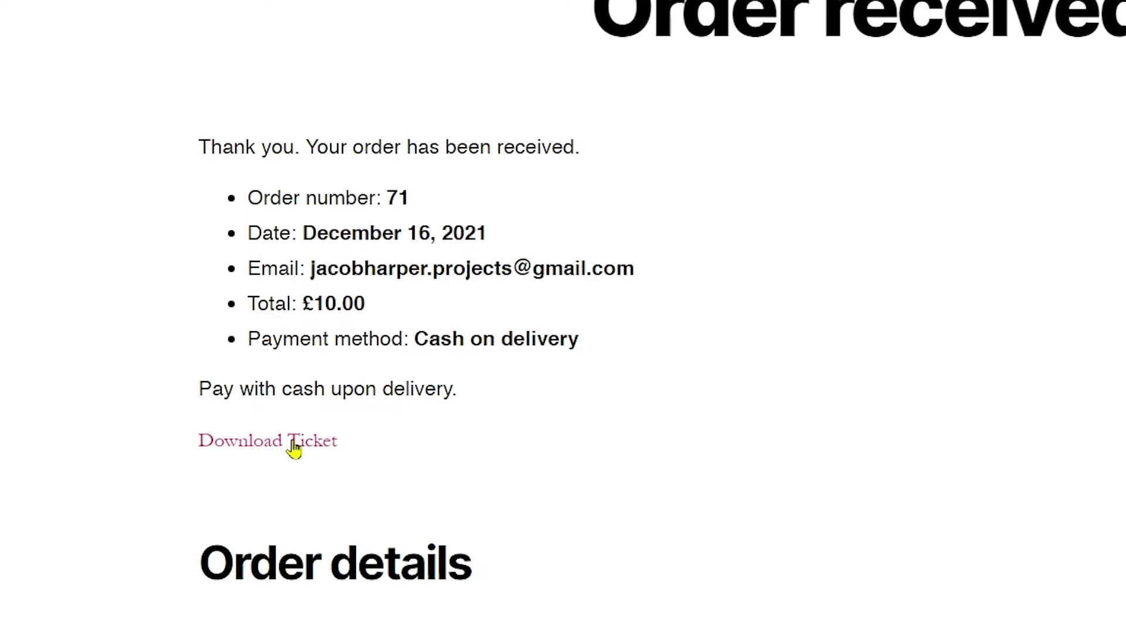
pyautogui.click(294, 449)
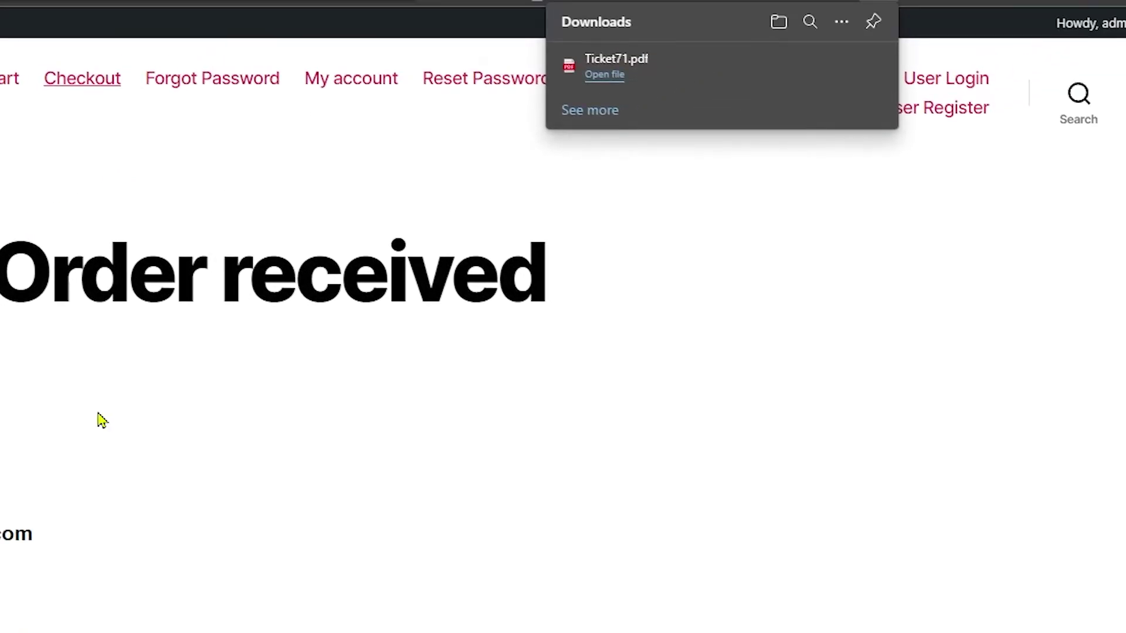
pyautogui.click(604, 74)
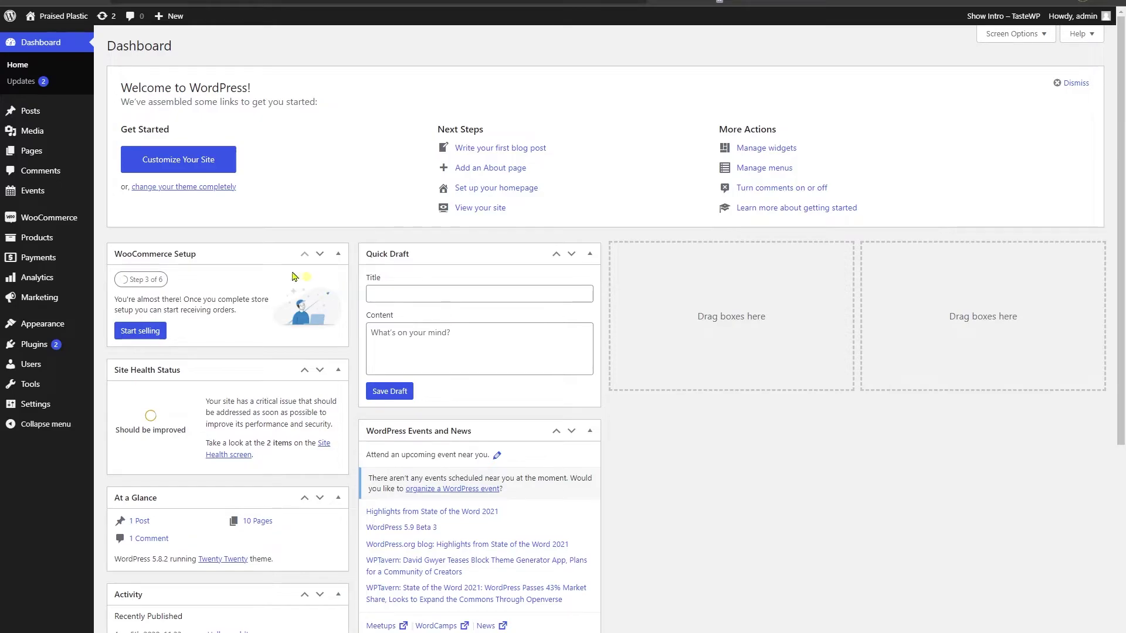
# - Filter the event attendee list by Seminar2021, and download and open the first listed attendee's PDF ticket
pyautogui.moveTo(49, 194)
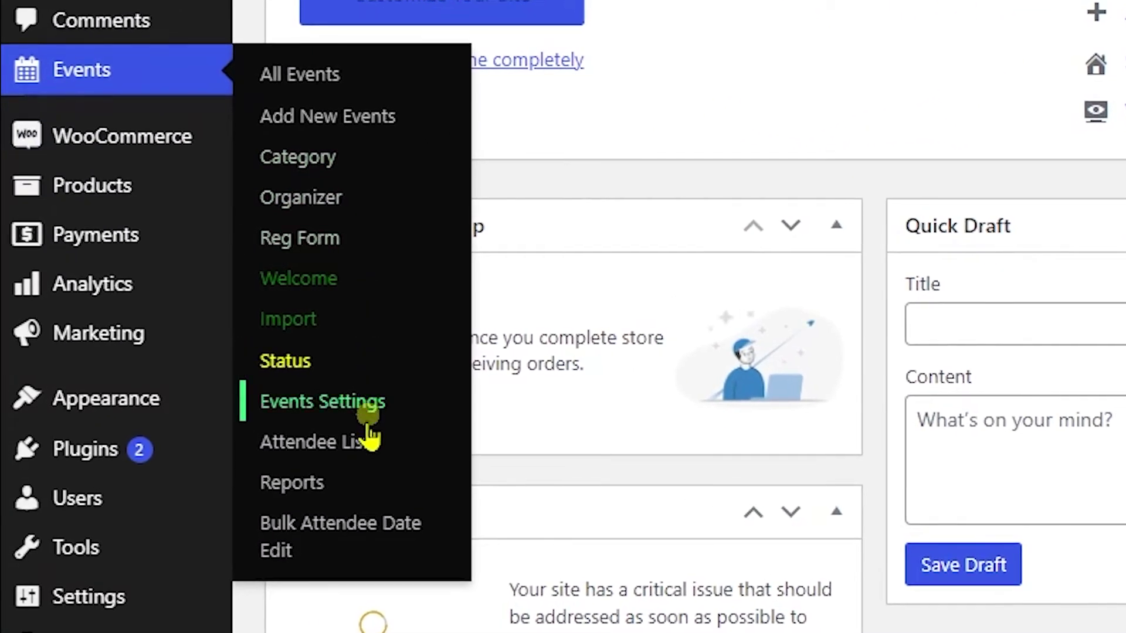
pyautogui.click(342, 437)
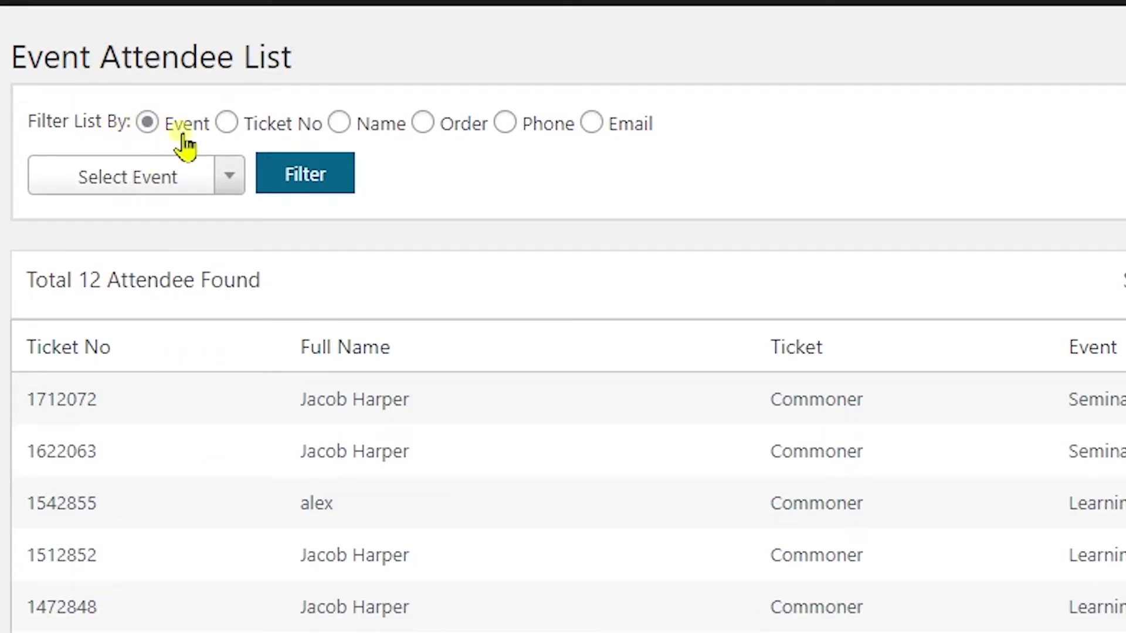
pyautogui.click(234, 191)
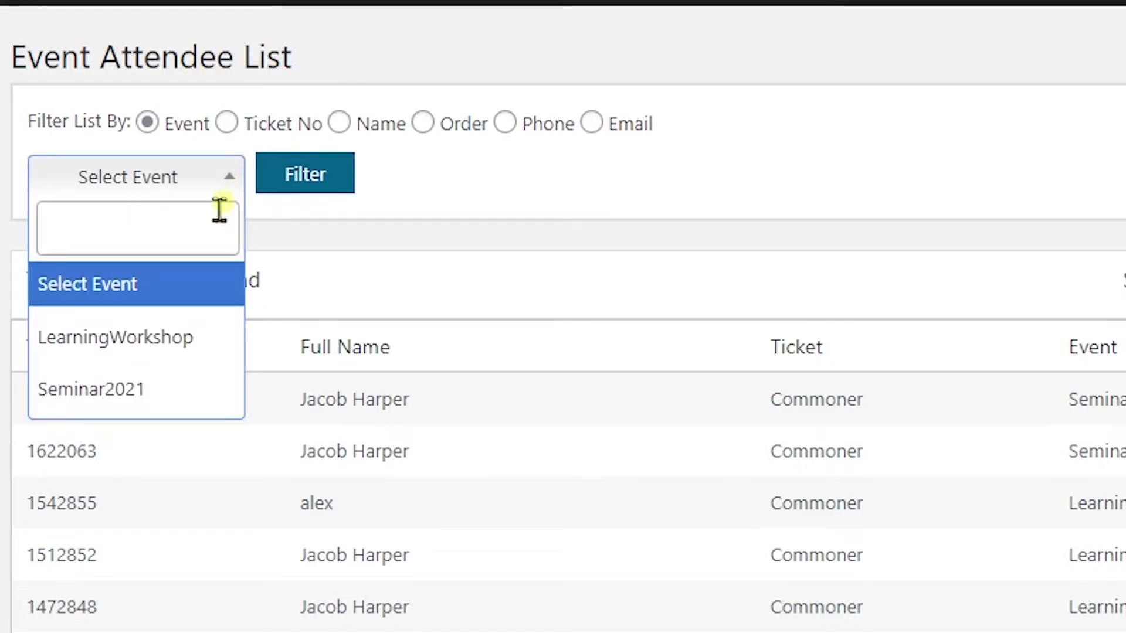
pyautogui.click(140, 403)
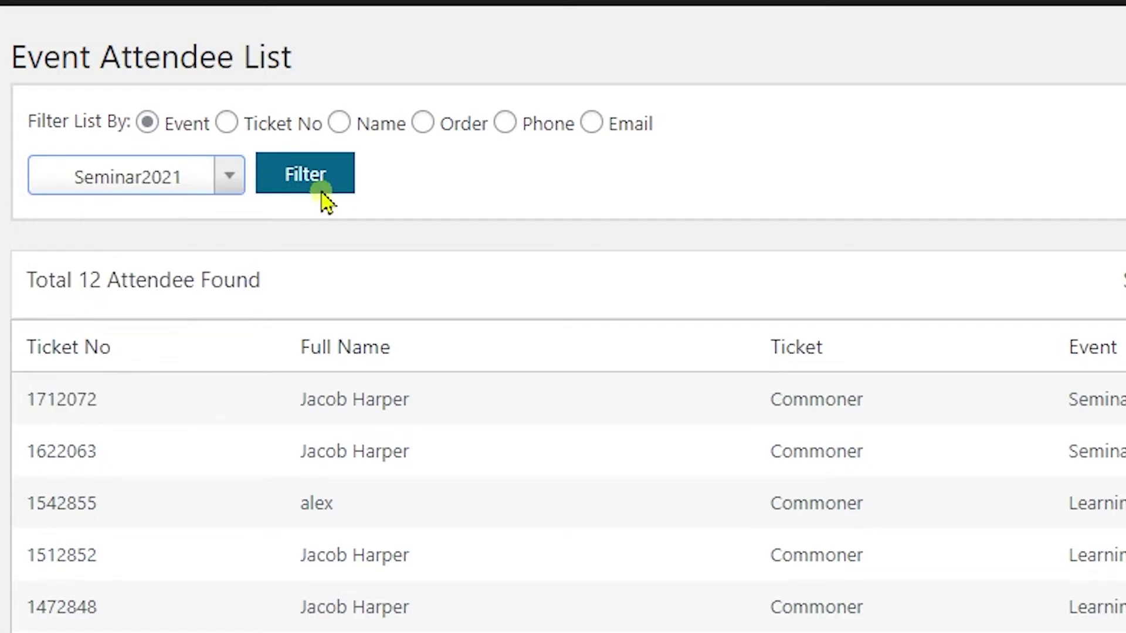
pyautogui.click(315, 181)
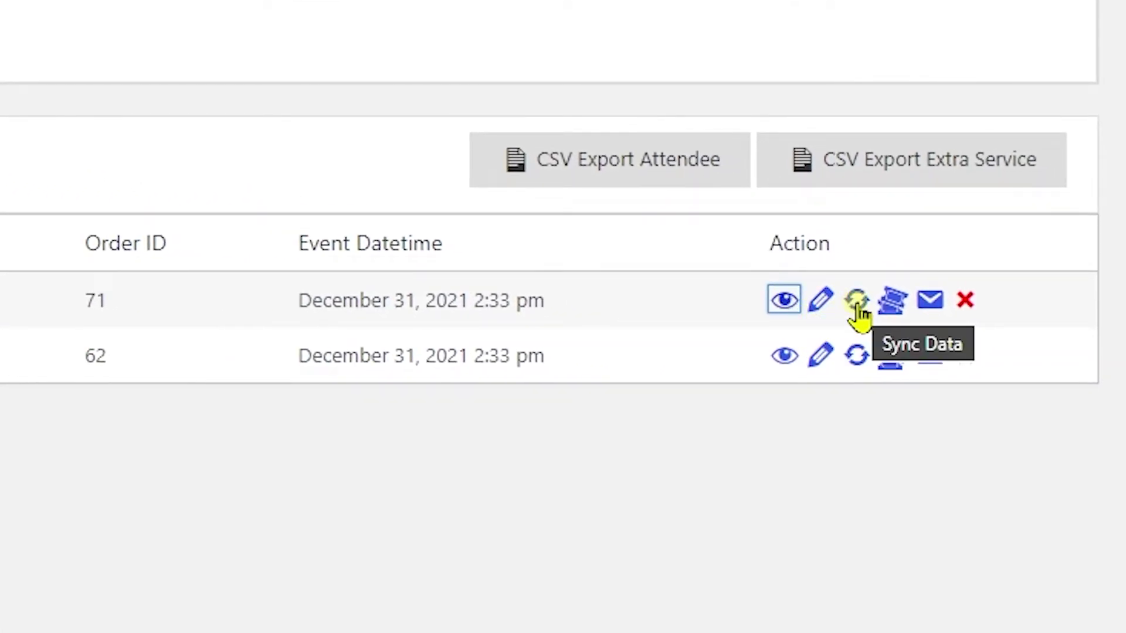
pyautogui.click(891, 311)
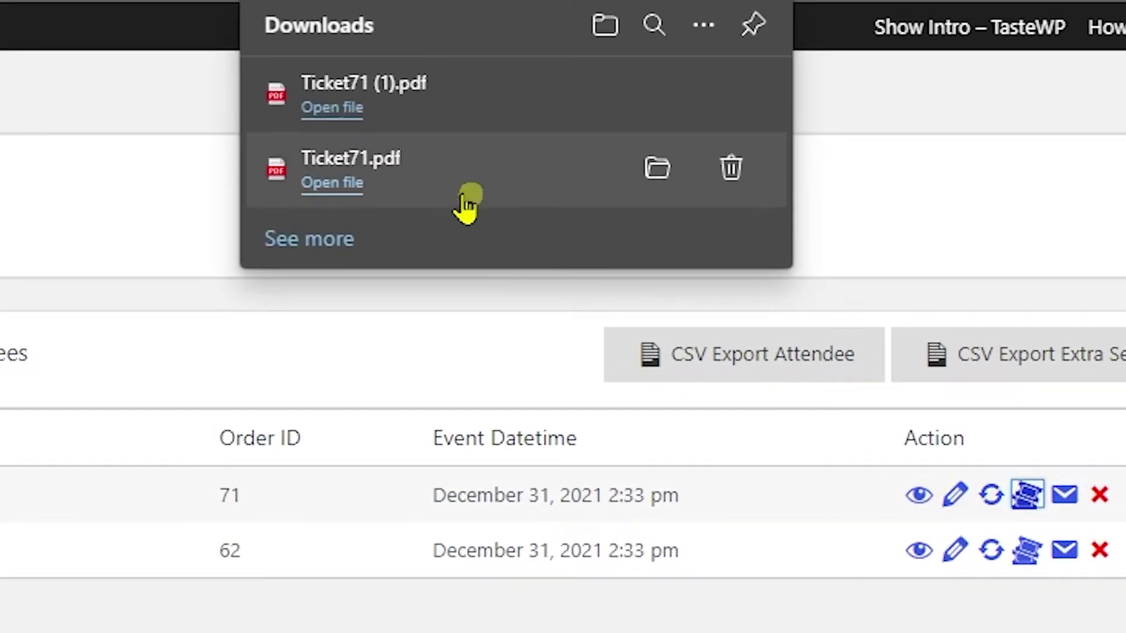
pyautogui.click(334, 108)
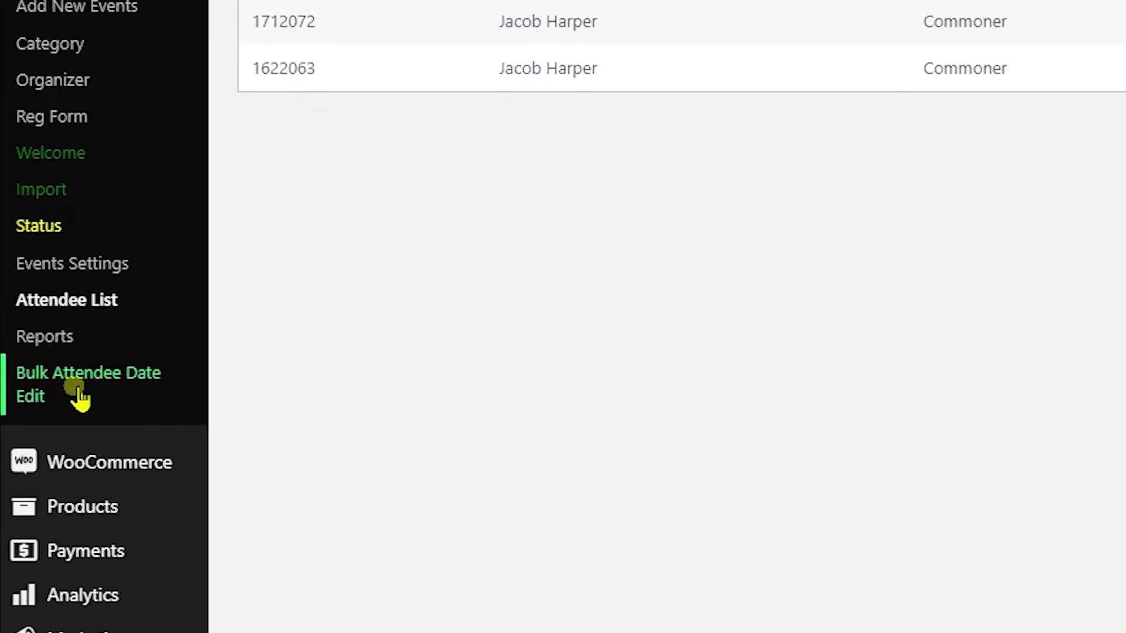
# - Select Seminar2021 for the bulk attendee date edit and check the calendar of the old event date
pyautogui.click(96, 396)
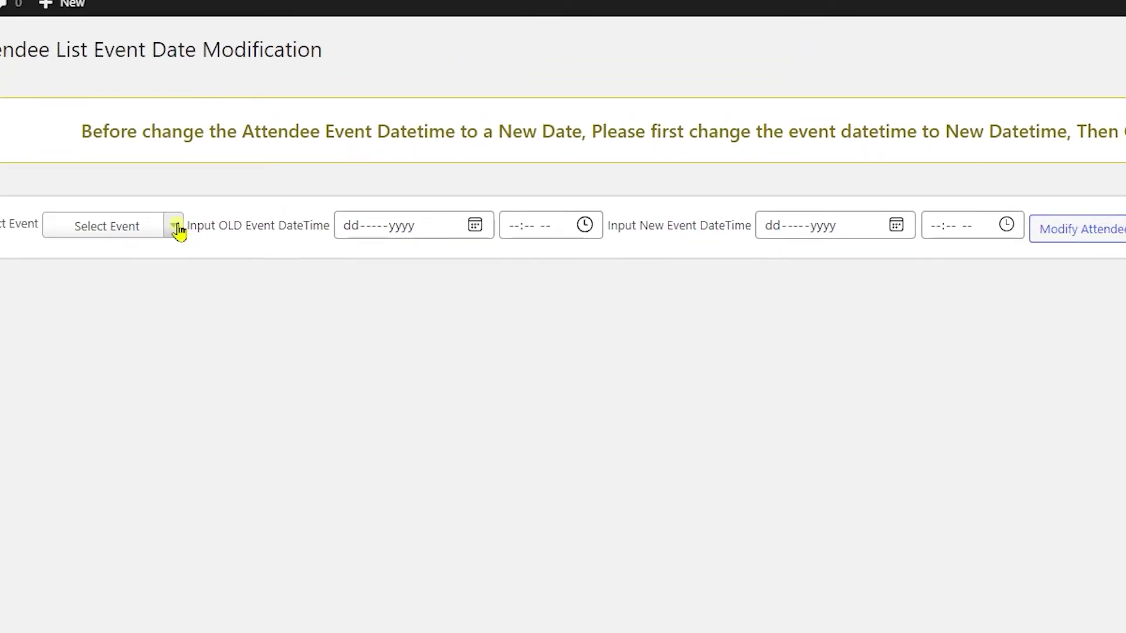
pyautogui.click(174, 234)
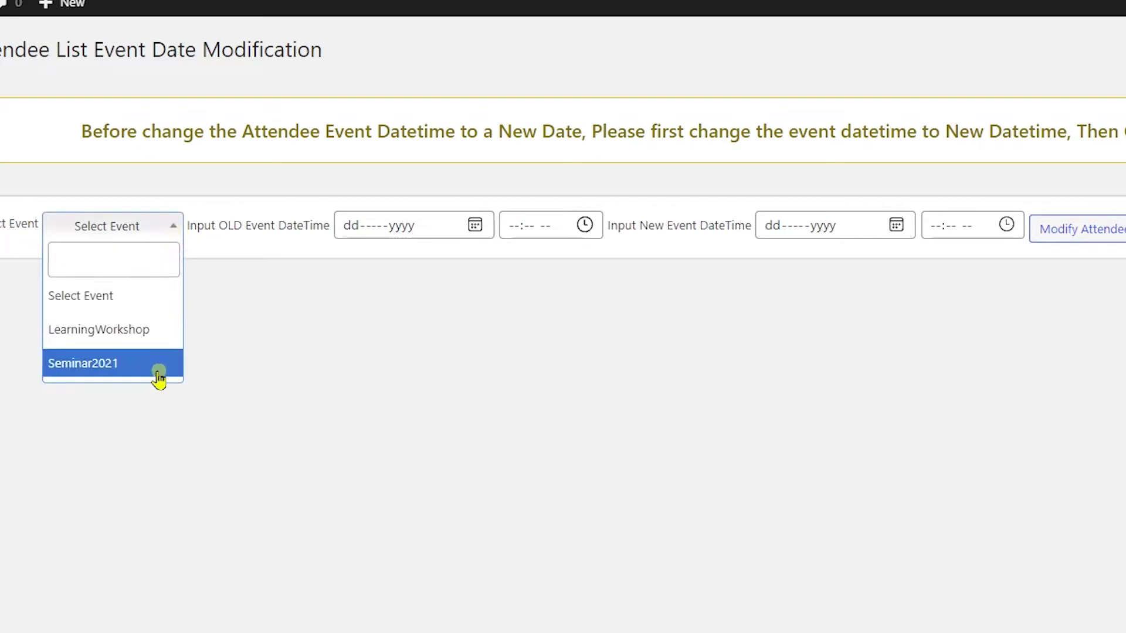
pyautogui.click(108, 368)
pyautogui.click(371, 230)
pyautogui.click(352, 266)
pyautogui.click(475, 224)
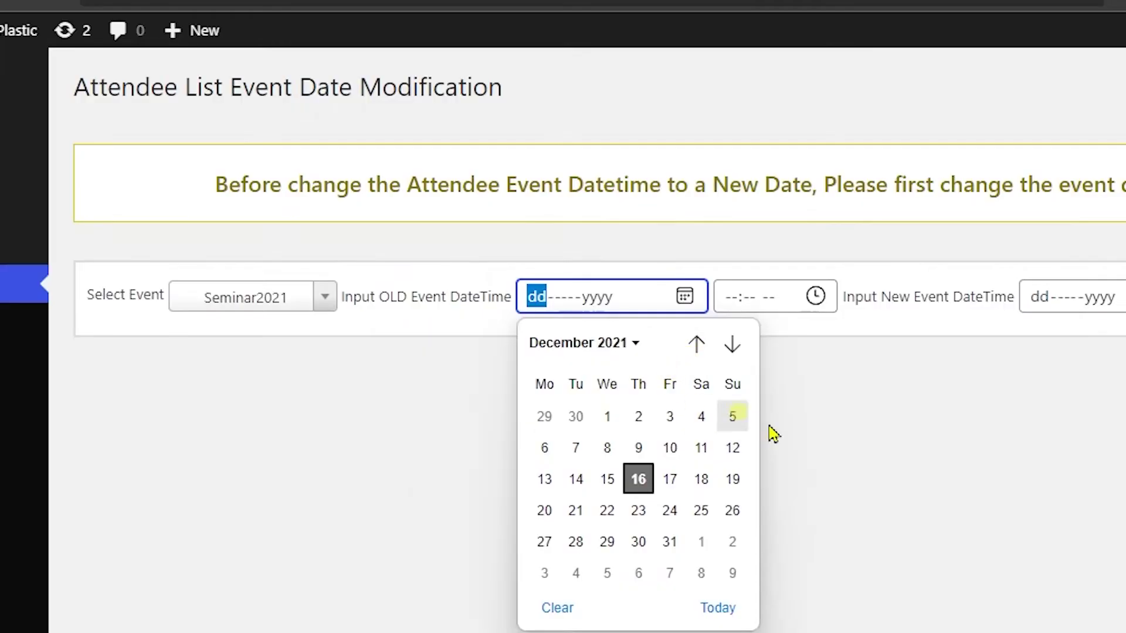
pyautogui.click(885, 390)
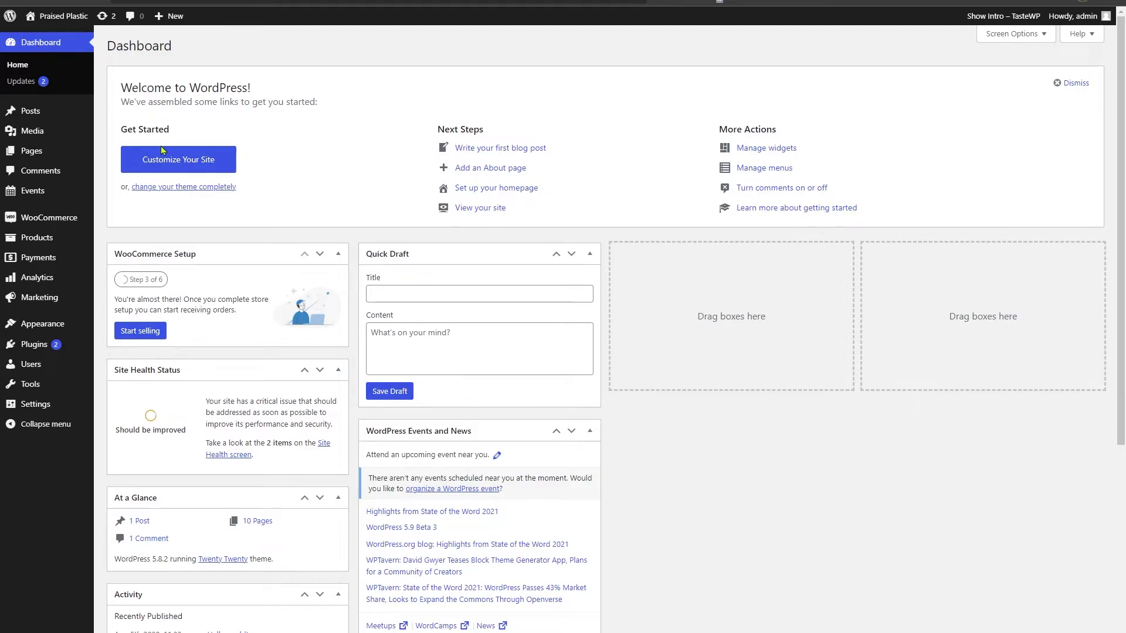
# - Look over the available event addons on the events Welcome page, from Coupon Code to Max-Min Quantity Limiting
pyautogui.moveTo(47, 190)
pyautogui.click(139, 276)
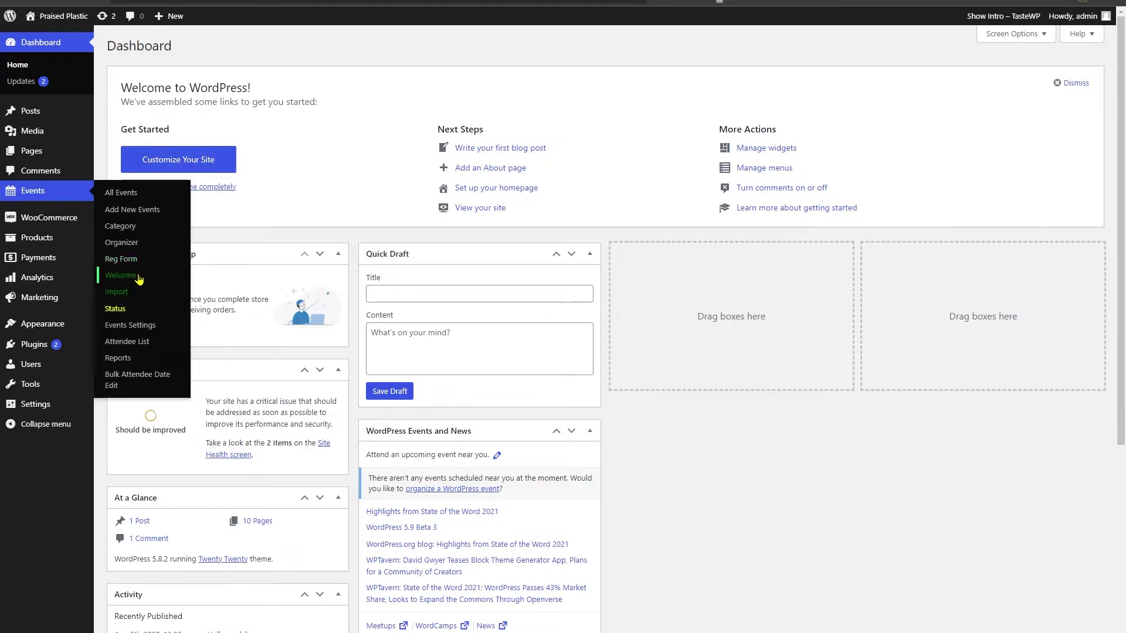
pyautogui.scroll(-9, 262, 246)
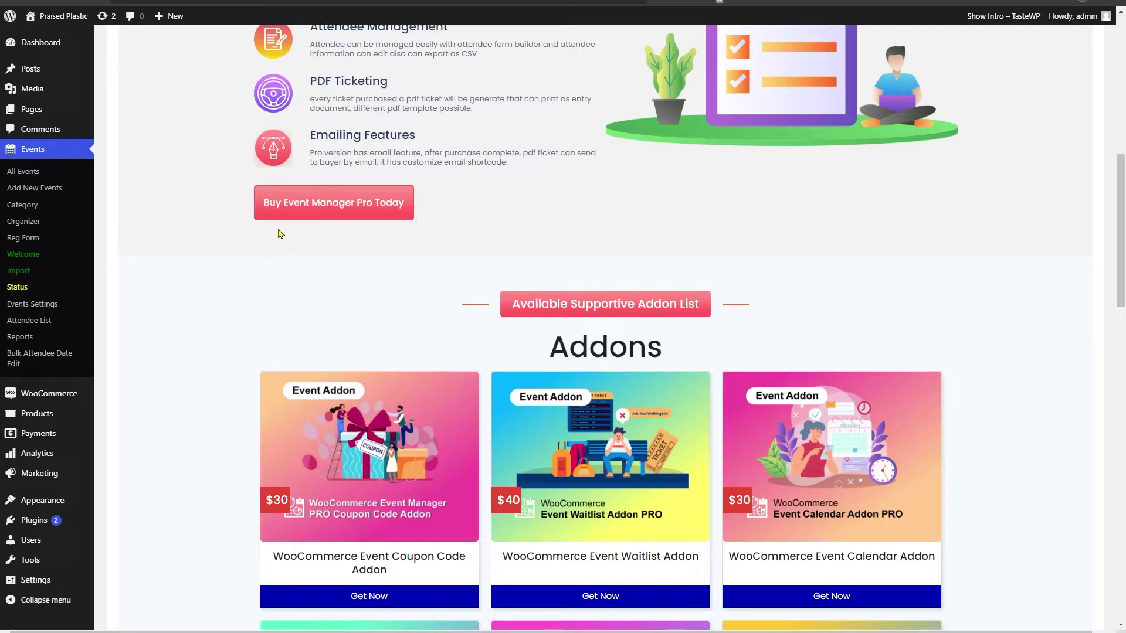
pyautogui.scroll(-3, 300, 240)
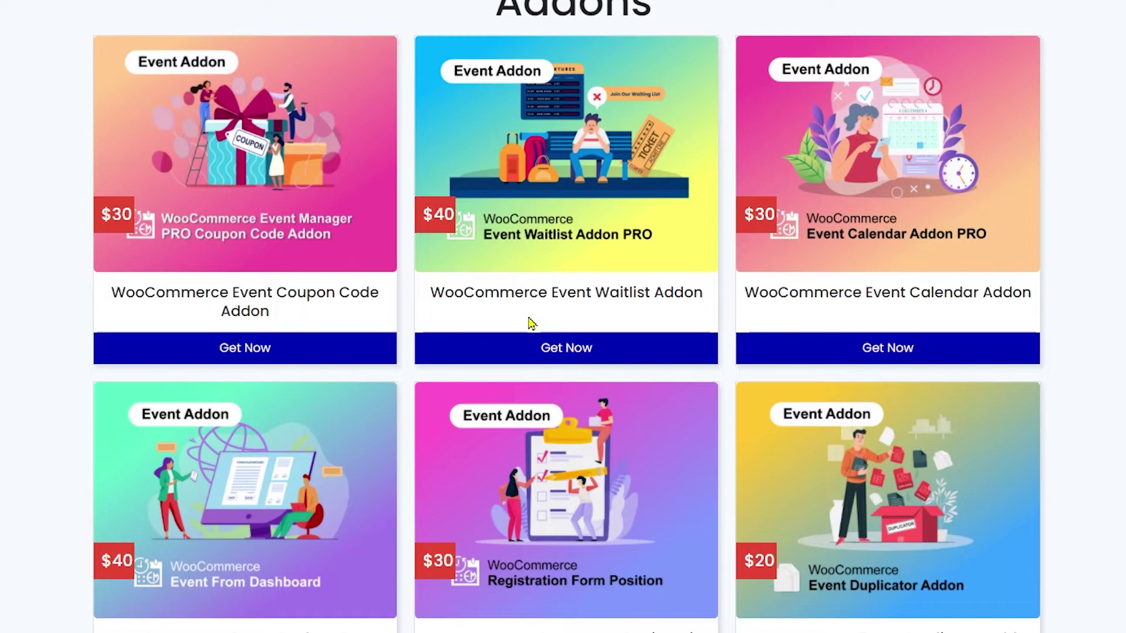
pyautogui.scroll(-2, 531, 323)
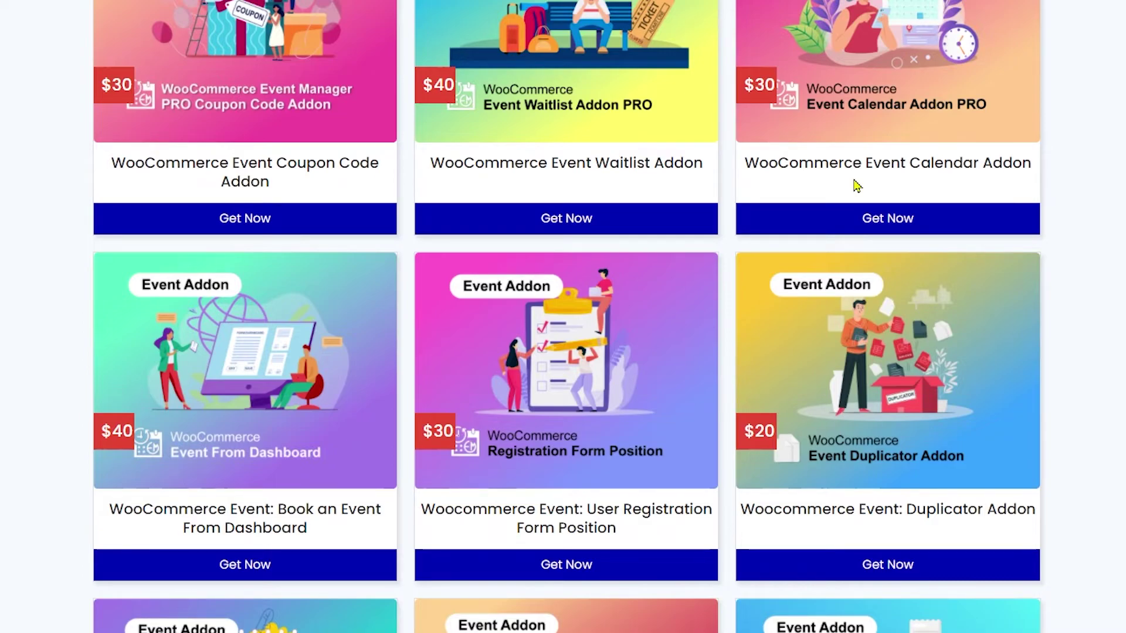
pyautogui.scroll(-5, 170, 148)
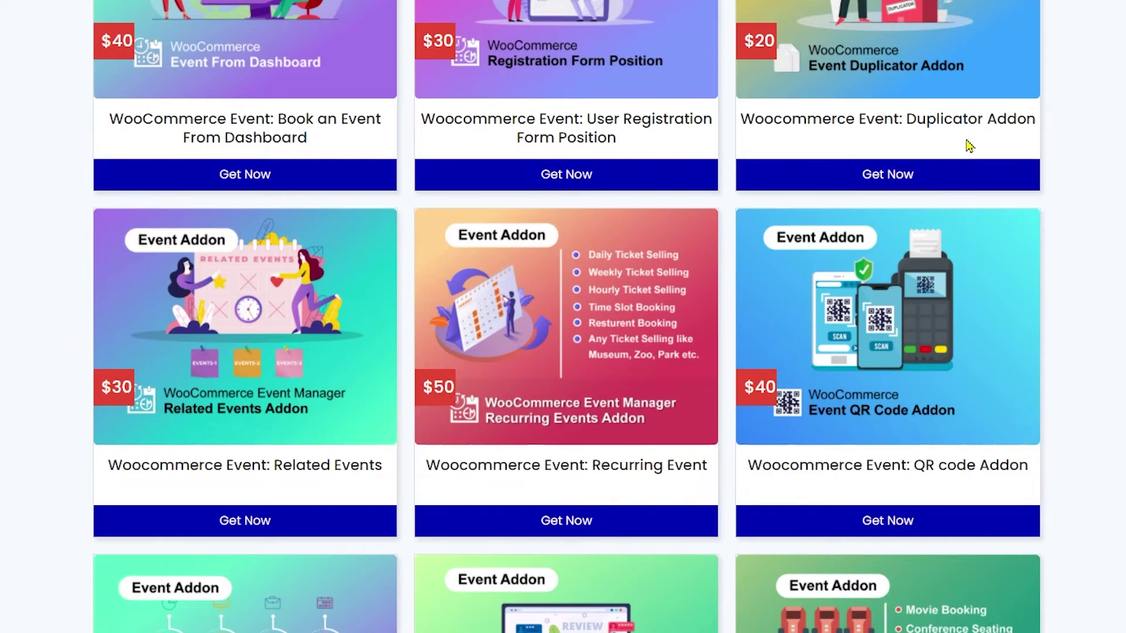
pyautogui.scroll(-2, 968, 145)
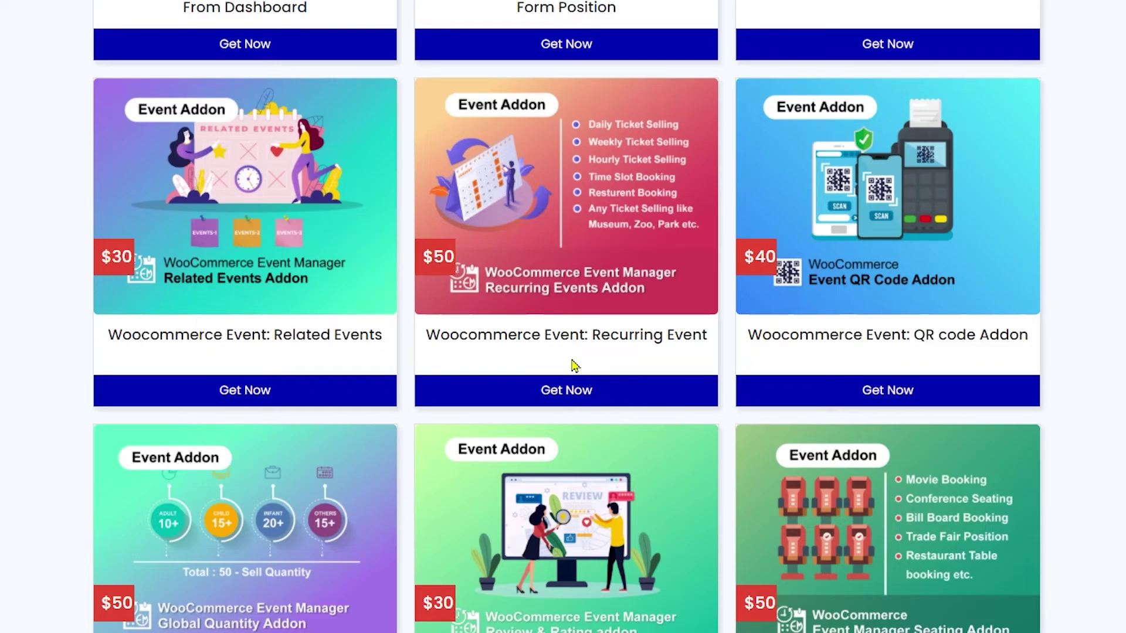
pyautogui.scroll(-4, 573, 364)
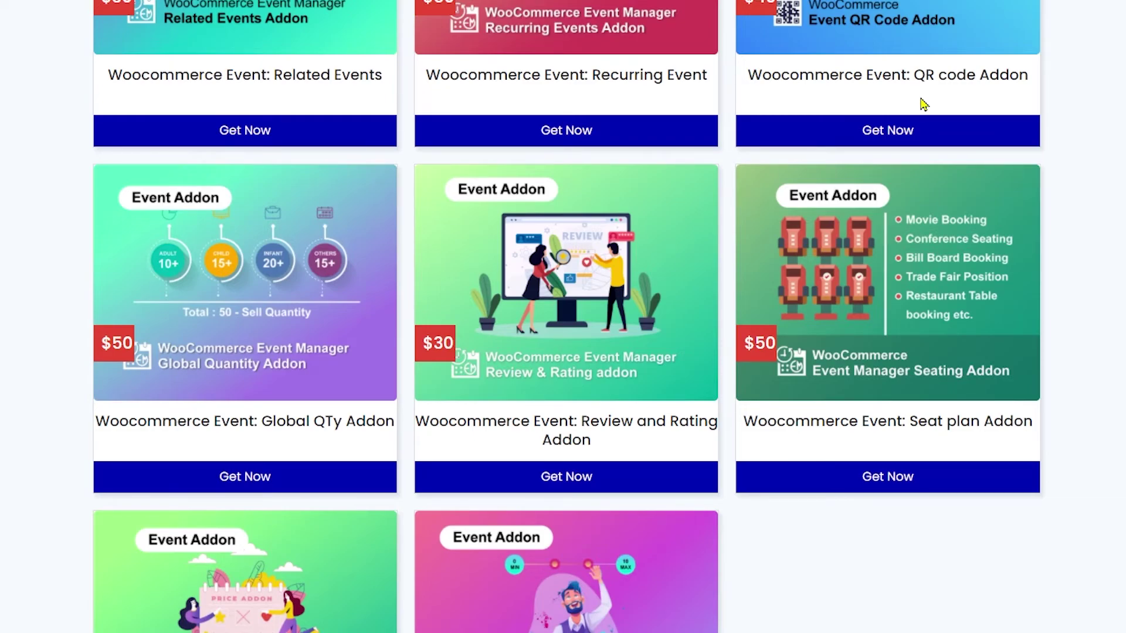
pyautogui.scroll(-2, 311, 326)
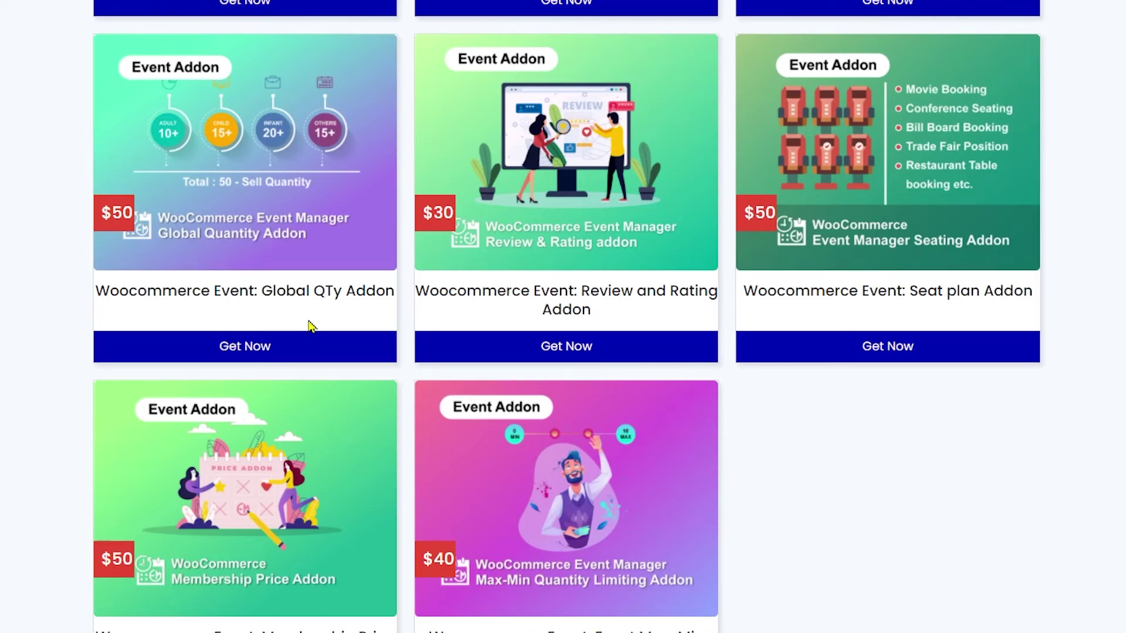
pyautogui.scroll(-2, 309, 326)
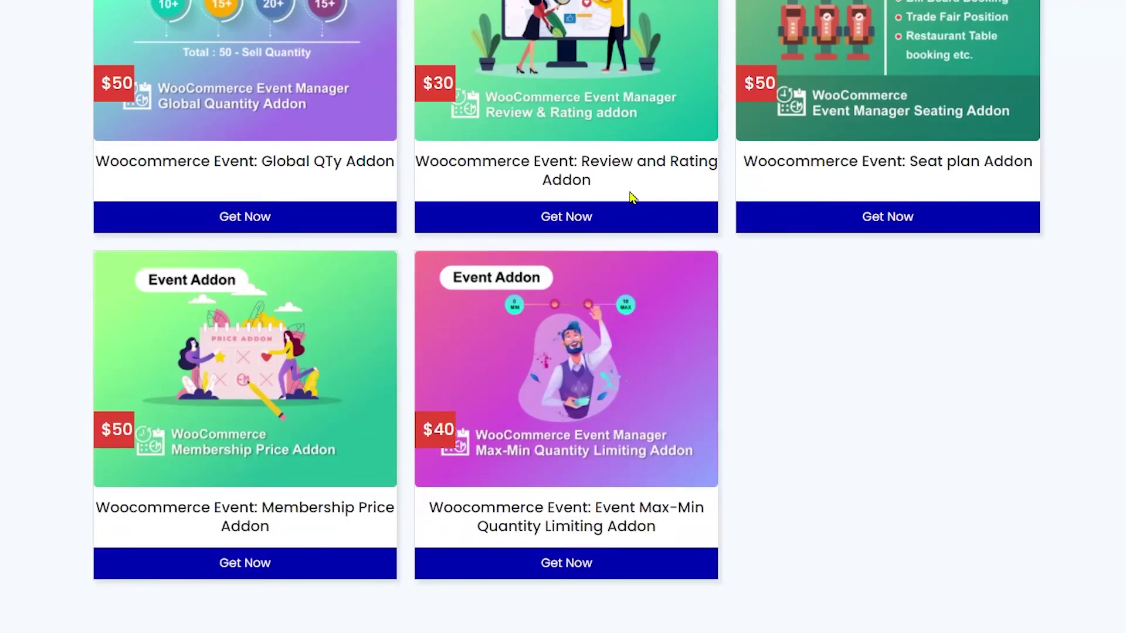